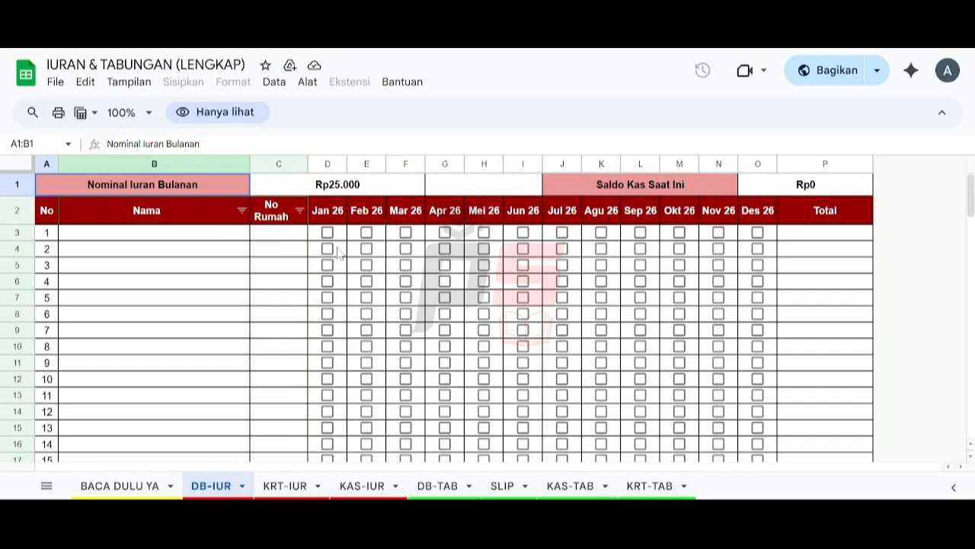
Step: Browse the KRT-IUR, DB-IUR and KAS-IUR sheets, then go to the BACA DULU YA instructions
{"action": "left_click", "coordinate": [293, 481]}
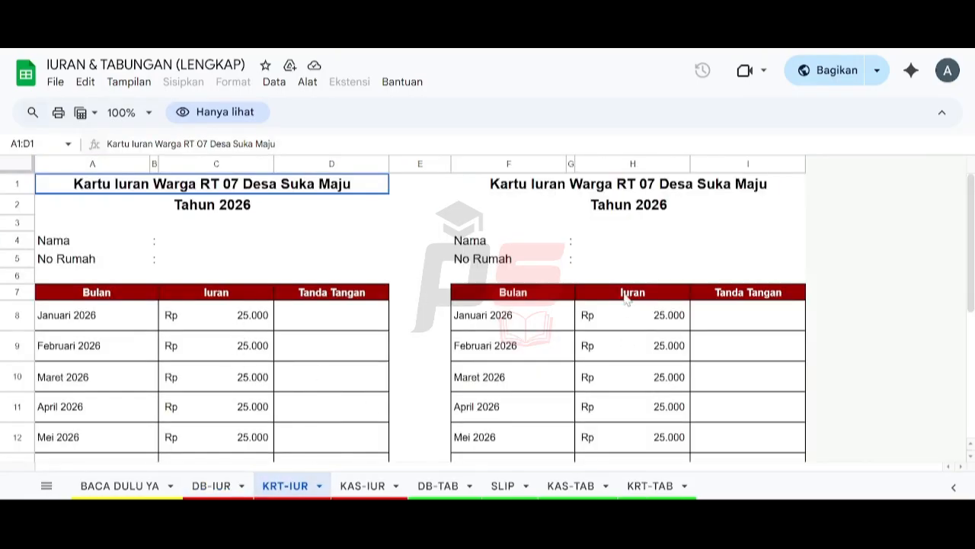
{"action": "left_click", "coordinate": [215, 486]}
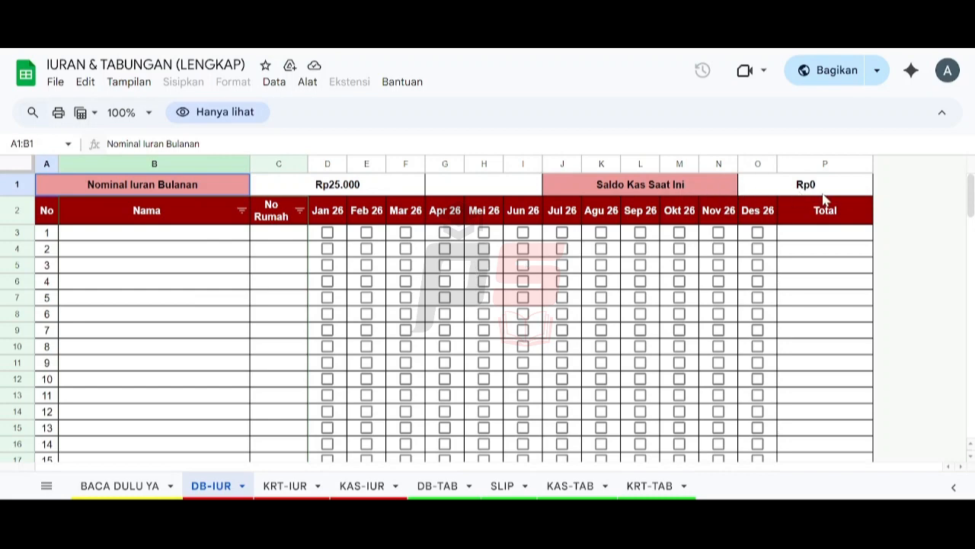
{"action": "left_click", "coordinate": [361, 485]}
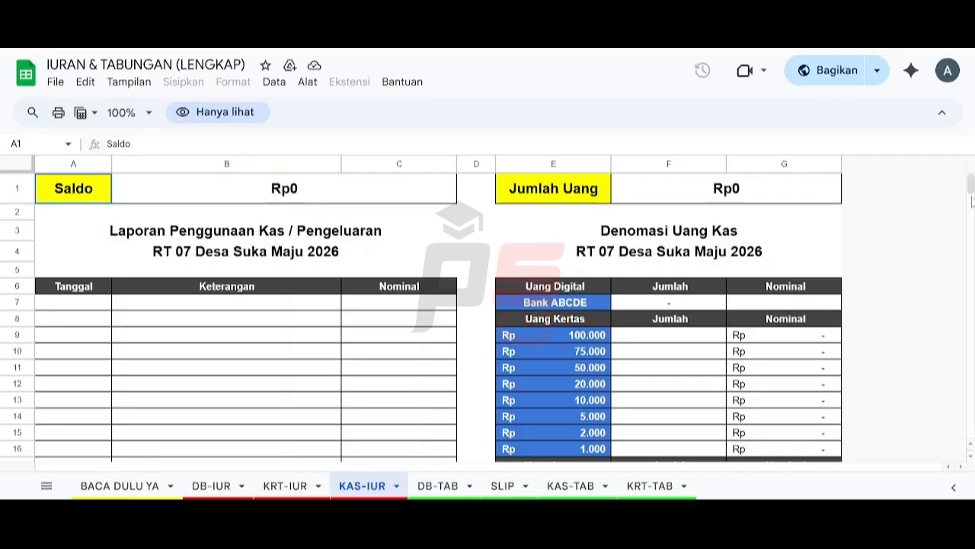
{"action": "mouse_move", "coordinate": [972, 186]}
{"action": "left_mouse_down"}
{"action": "mouse_move", "coordinate": [971, 195]}
{"action": "mouse_move", "coordinate": [971, 187]}
{"action": "left_mouse_up"}
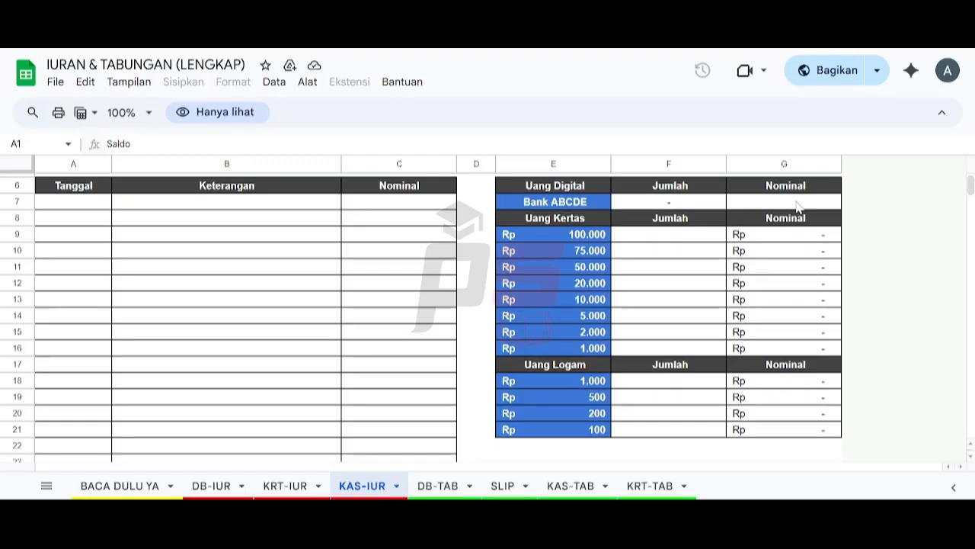
{"action": "scroll", "coordinate": [583, 308], "scroll_direction": "up", "scroll_amount": 3}
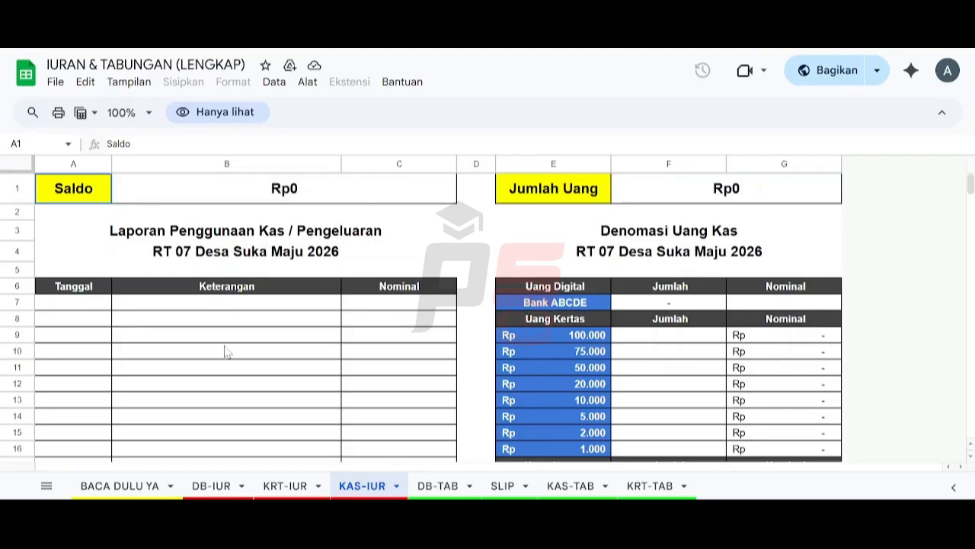
{"action": "left_click", "coordinate": [128, 486]}
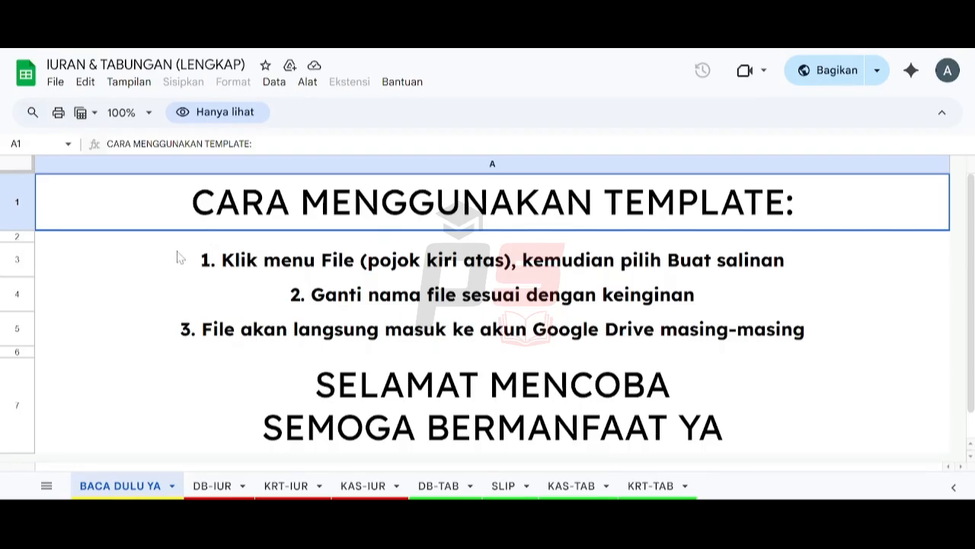
Step: Make a copy named 'IURAN & TABUNGAN (LENGKAP)', removing the 'Salinan dari' prefix
{"action": "left_click", "coordinate": [56, 82]}
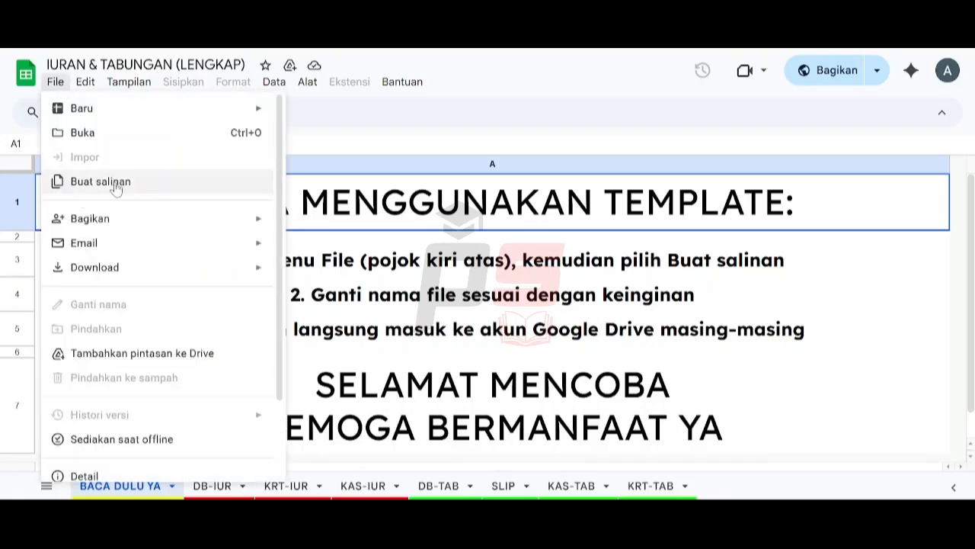
{"action": "left_click", "coordinate": [181, 185]}
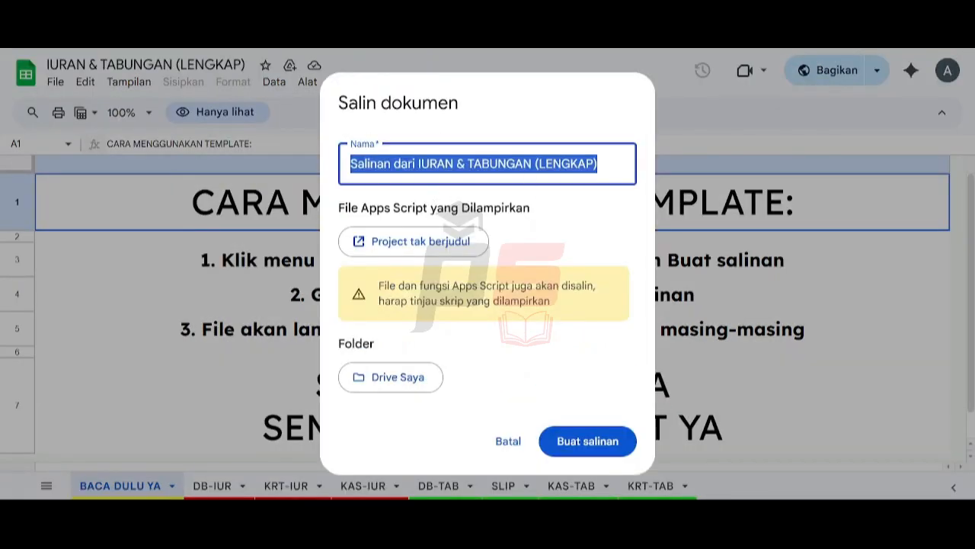
{"action": "left_click", "coordinate": [419, 163]}
{"action": "key", "text": "shift+Left"}
{"action": "key", "text": "shift+Left"}
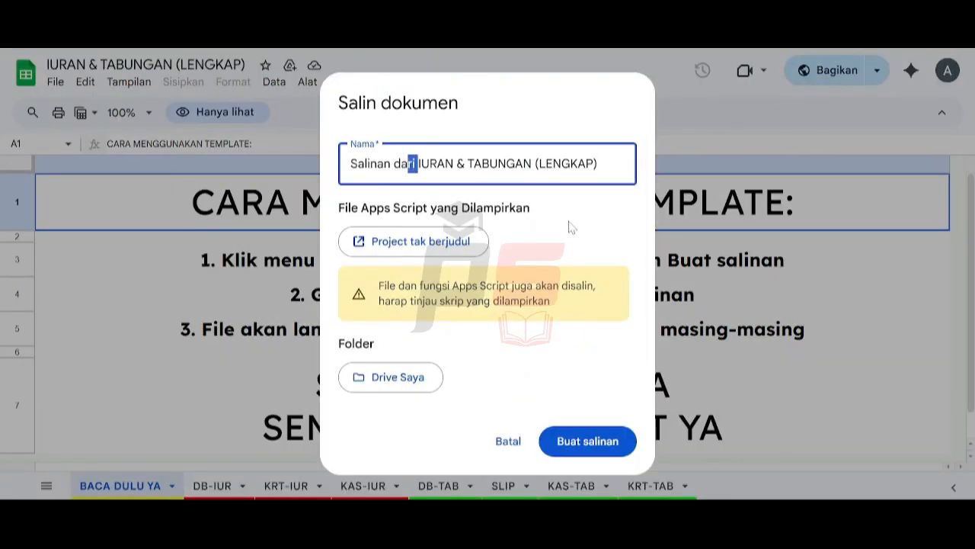
{"action": "key", "text": "shift+Left"}
{"action": "key", "text": "shift+Left"}
{"action": "key", "text": "shift+Left"}
{"action": "key", "text": "shift+Left"}
{"action": "key", "text": "shift+Left"}
{"action": "key", "text": "shift+Left"}
{"action": "key", "text": "shift+Left"}
{"action": "key", "text": "shift+Left"}
{"action": "key", "text": "shift+Left"}
{"action": "key", "text": "shift+Left"}
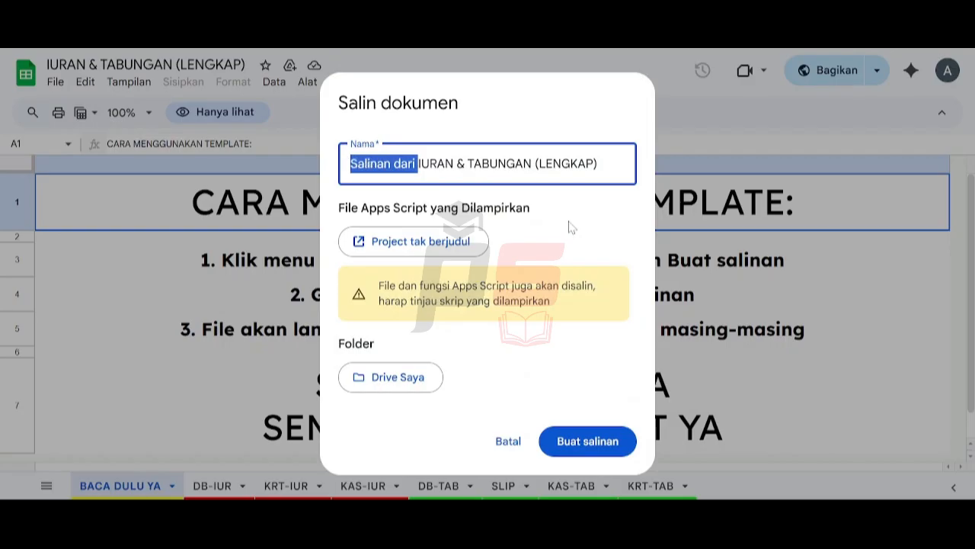
{"action": "key", "text": "BackSpace"}
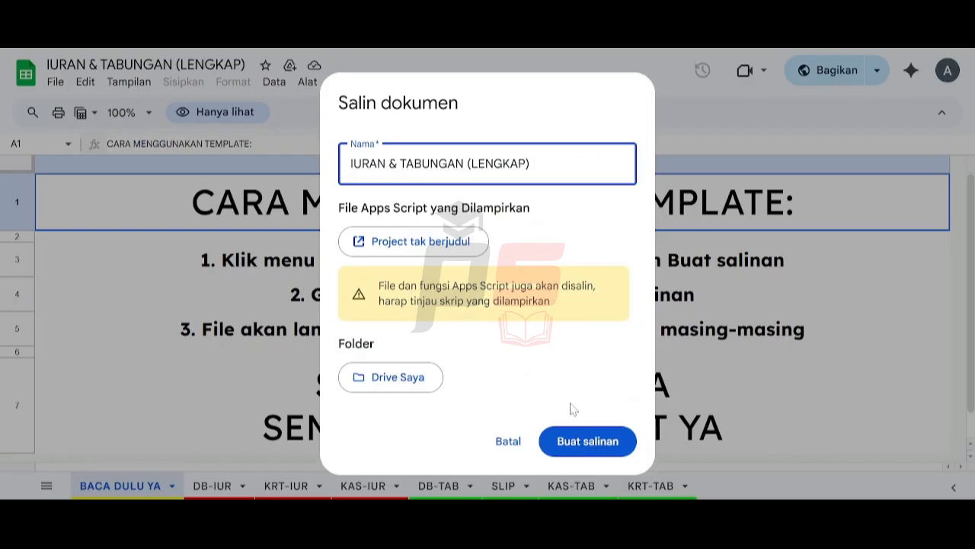
{"action": "left_click", "coordinate": [628, 442]}
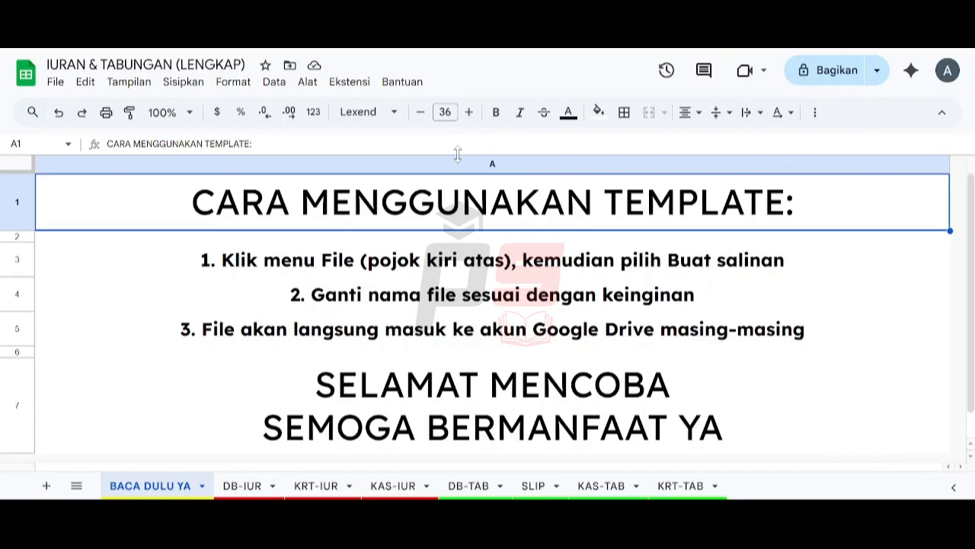
Step: Check the copy's DB-IUR, KRT-IUR and KAS-IUR sheets, then go to DB-TAB
{"action": "left_click", "coordinate": [244, 486]}
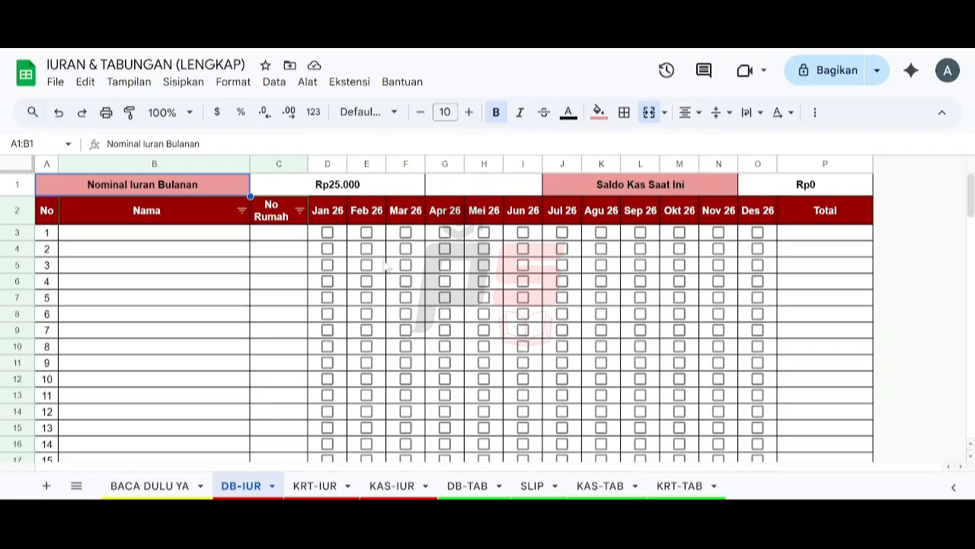
{"action": "left_click", "coordinate": [324, 486]}
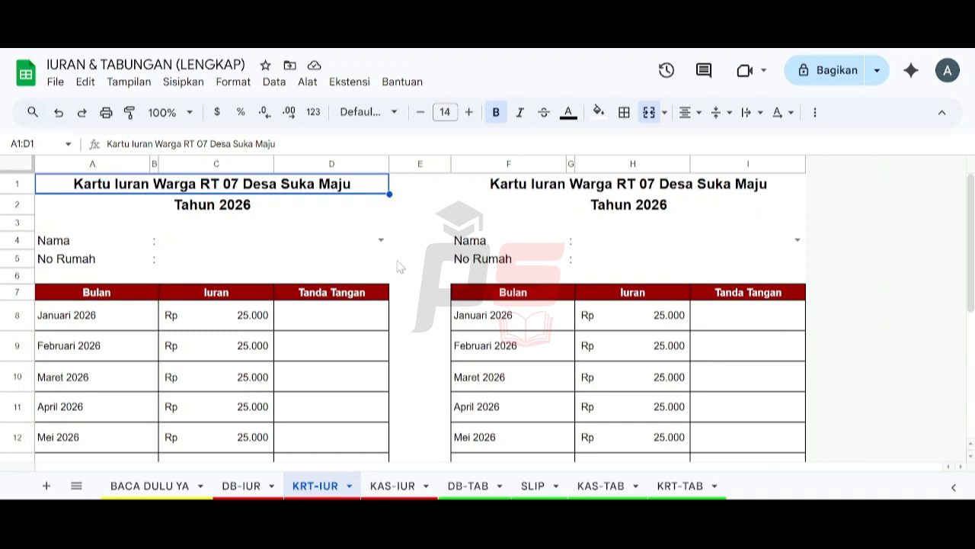
{"action": "left_click", "coordinate": [390, 486]}
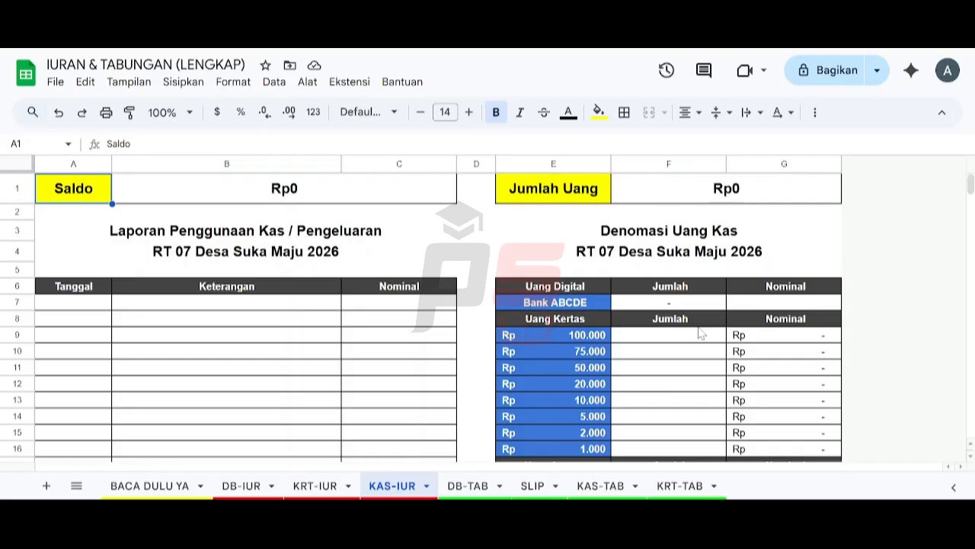
{"action": "left_click", "coordinate": [479, 485]}
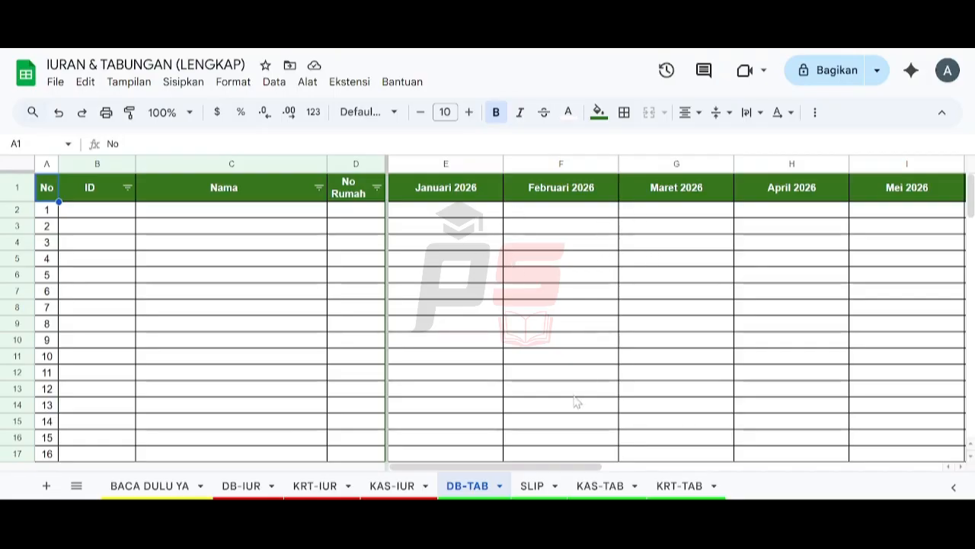
Step: Browse the SLIP, KAS-TAB and KRT-TAB savings sheets, ending back on DB-IUR
{"action": "left_click", "coordinate": [532, 486]}
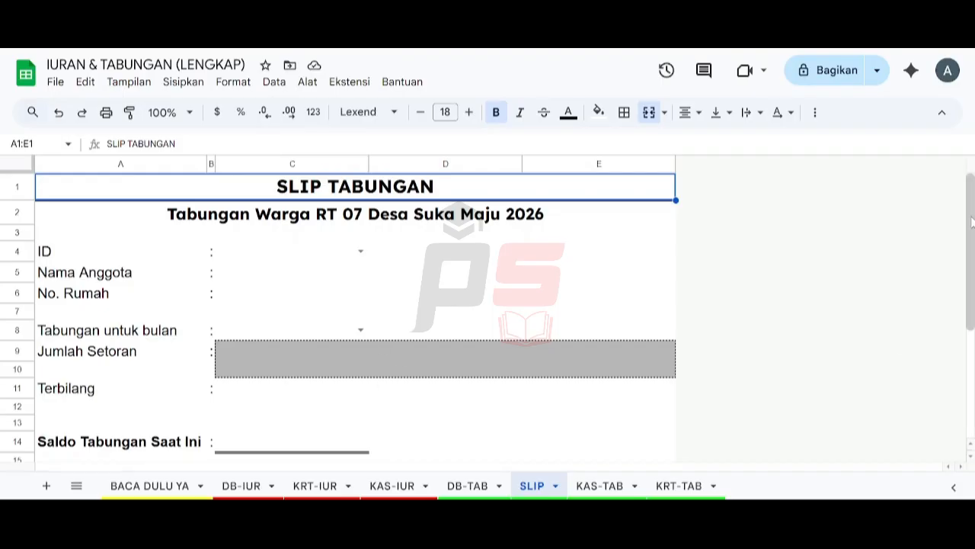
{"action": "left_click_drag", "start_coordinate": [973, 222], "coordinate": [974, 247]}
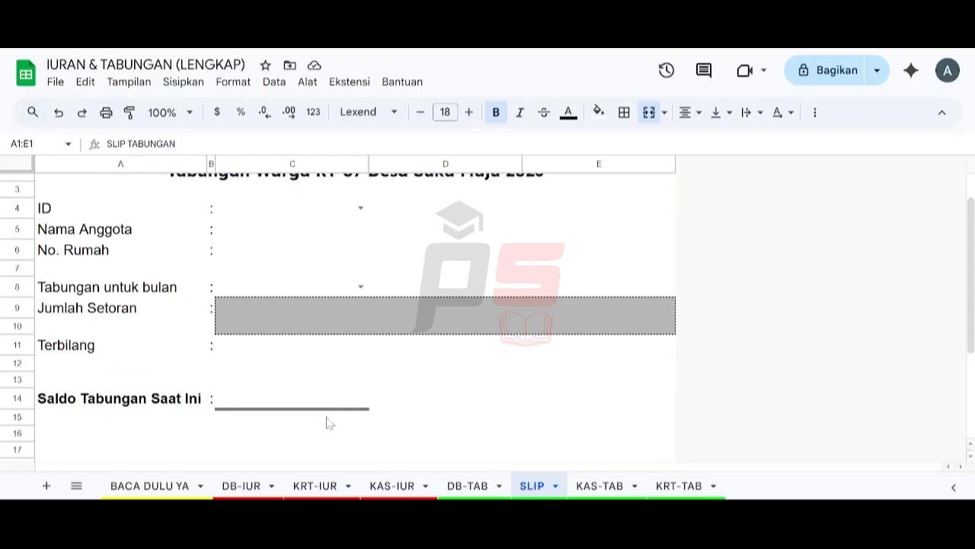
{"action": "left_click", "coordinate": [601, 486]}
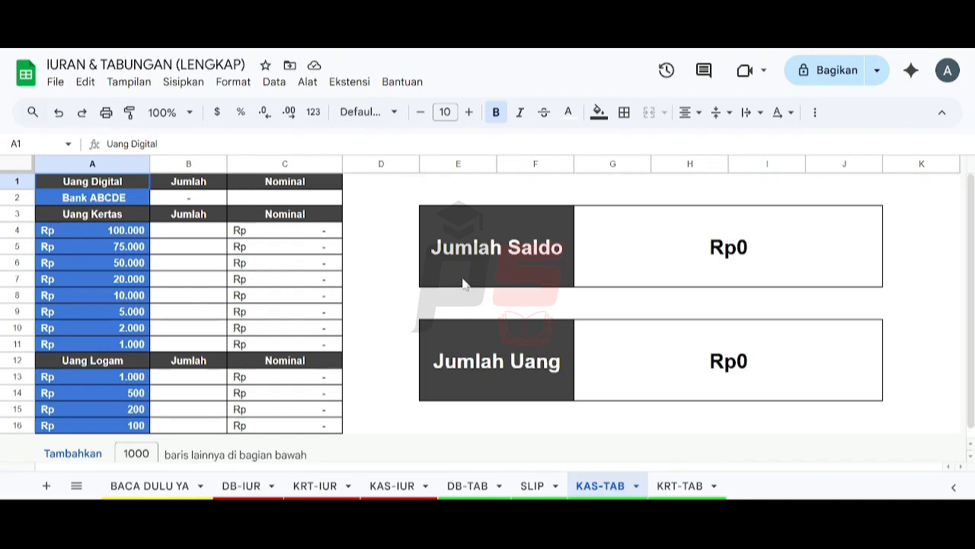
{"action": "left_click", "coordinate": [675, 485]}
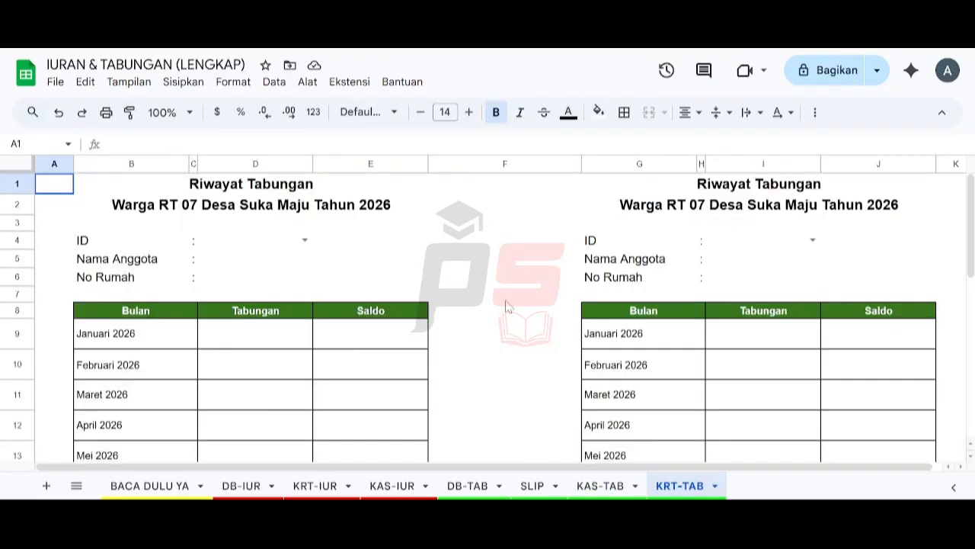
{"action": "left_click", "coordinate": [395, 486]}
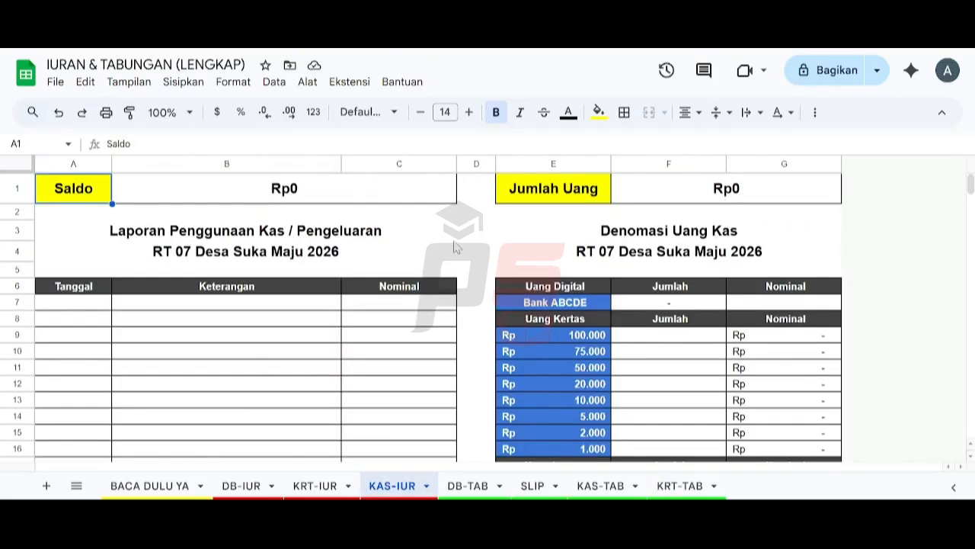
{"action": "left_click", "coordinate": [313, 485]}
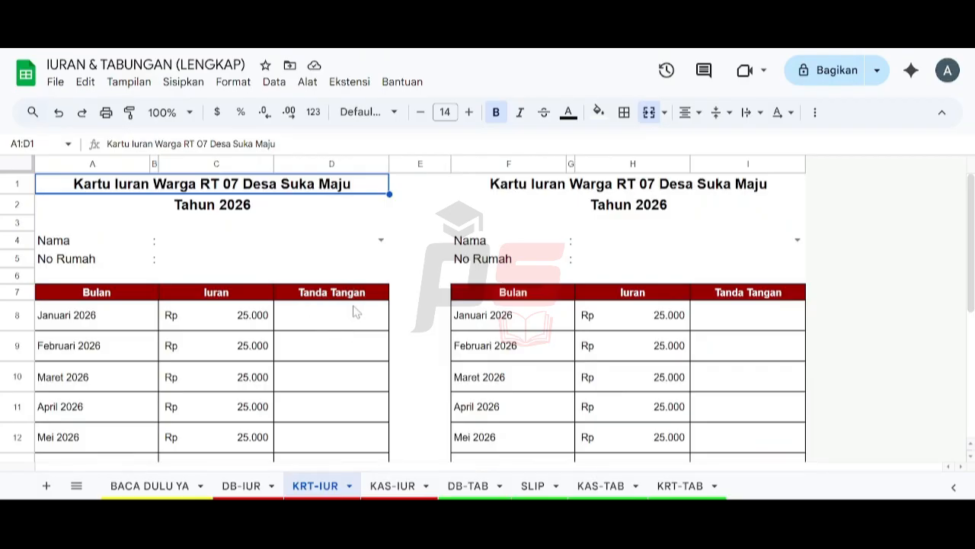
{"action": "left_click", "coordinate": [669, 485]}
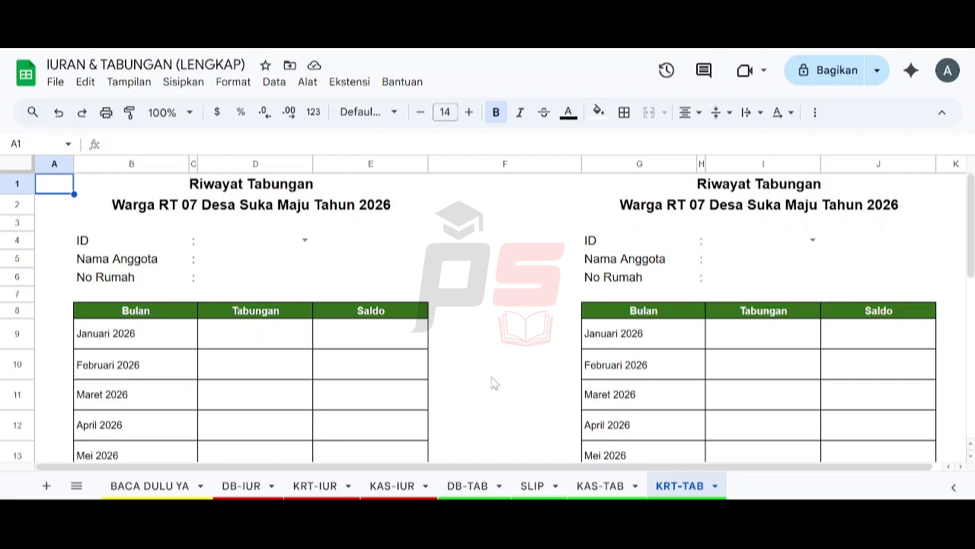
{"action": "left_click", "coordinate": [233, 489]}
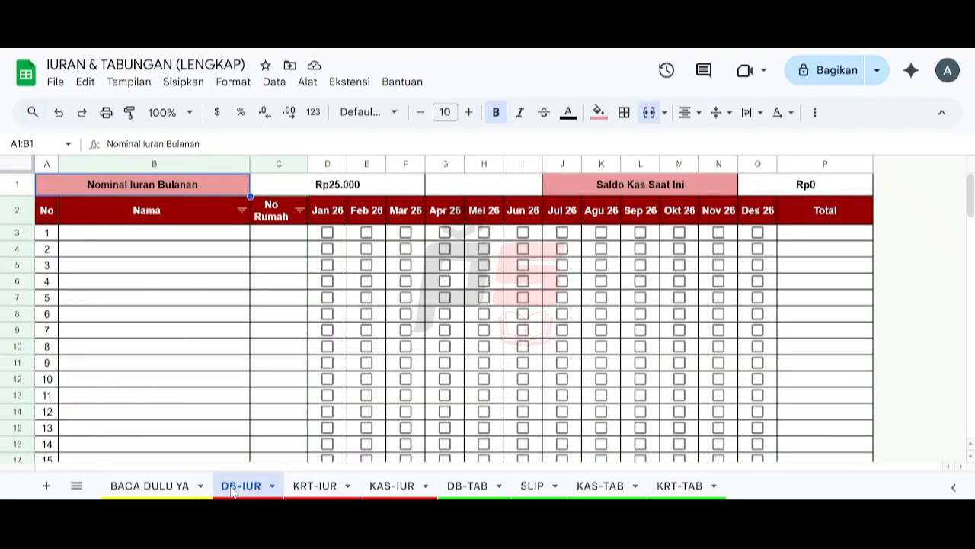
Step: Enter 50000 in the merged C1:F1 dues cell so monthly dues read Rp50.000
{"action": "left_click", "coordinate": [158, 237]}
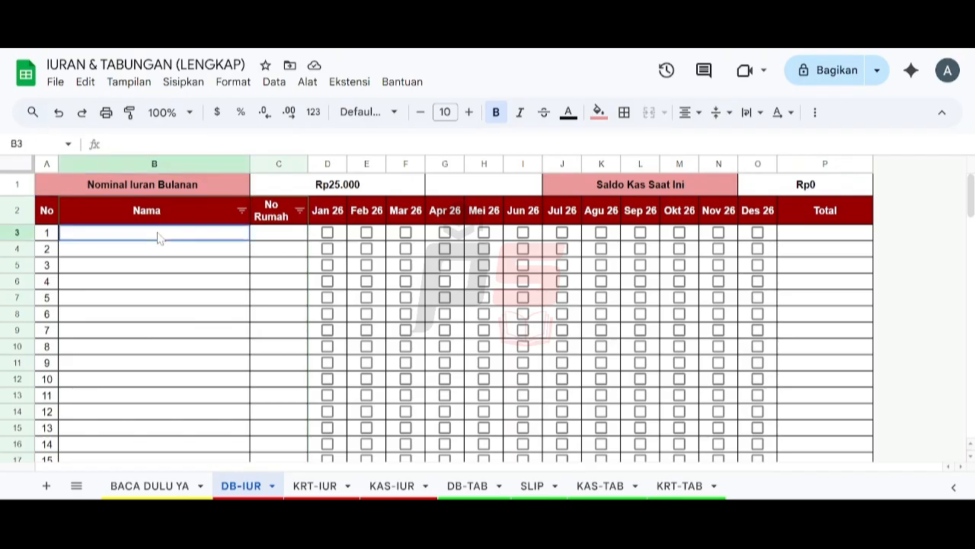
{"action": "left_click", "coordinate": [272, 191]}
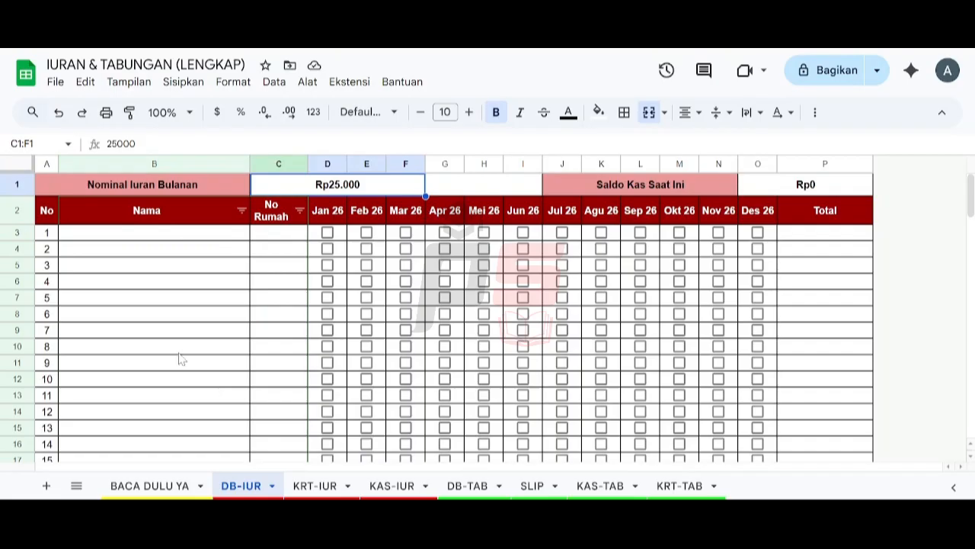
{"action": "type", "text": "500"}
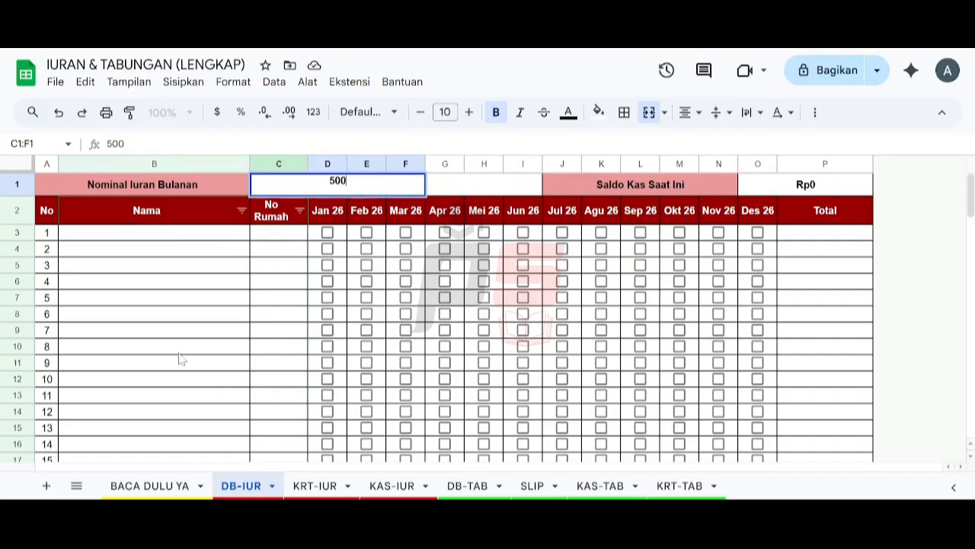
{"action": "type", "text": "00"}
{"action": "key", "text": "Return"}
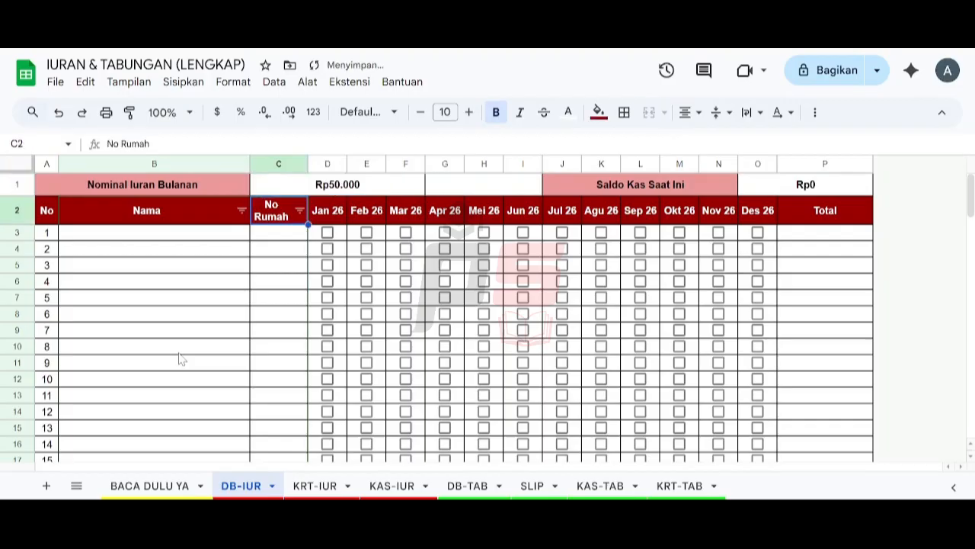
{"action": "left_click", "coordinate": [181, 238]}
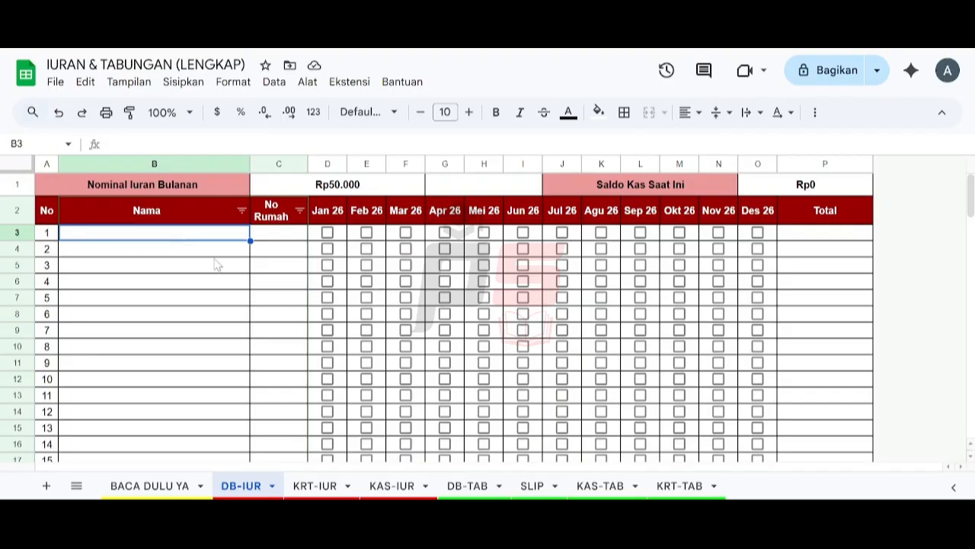
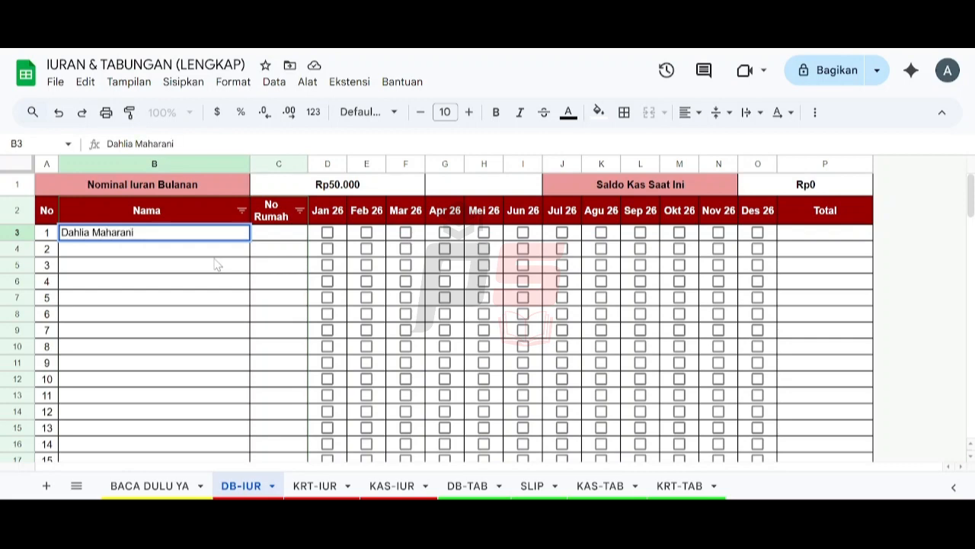
Step: Enter the first resident's name in B3 and house number 145 in C3
{"action": "key", "text": "Return"}
{"action": "key", "text": "Right"}
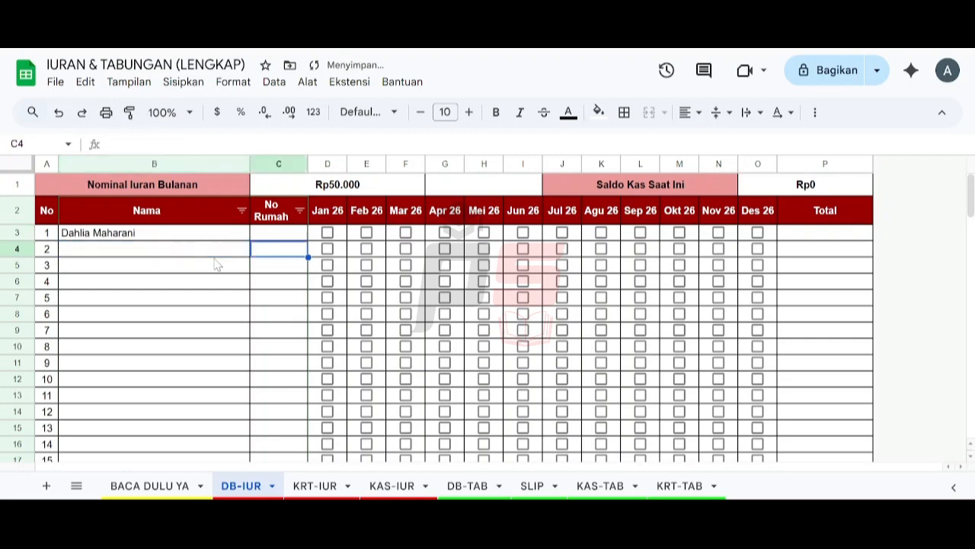
{"action": "key", "text": "Up"}
{"action": "type", "text": "145"}
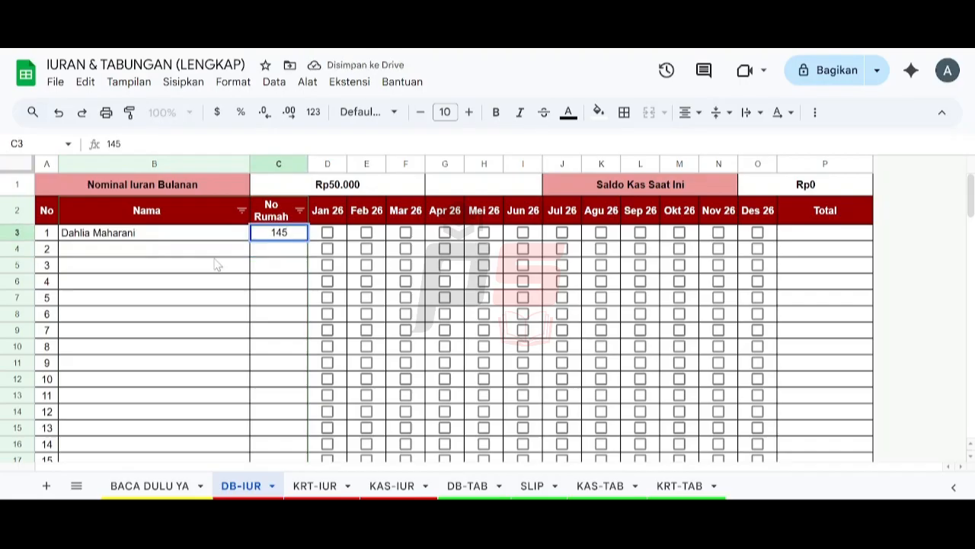
{"action": "key", "text": "Return"}
Step: Add the second resident's name in B4 with house number 210 in C4
{"action": "key", "text": "Left"}
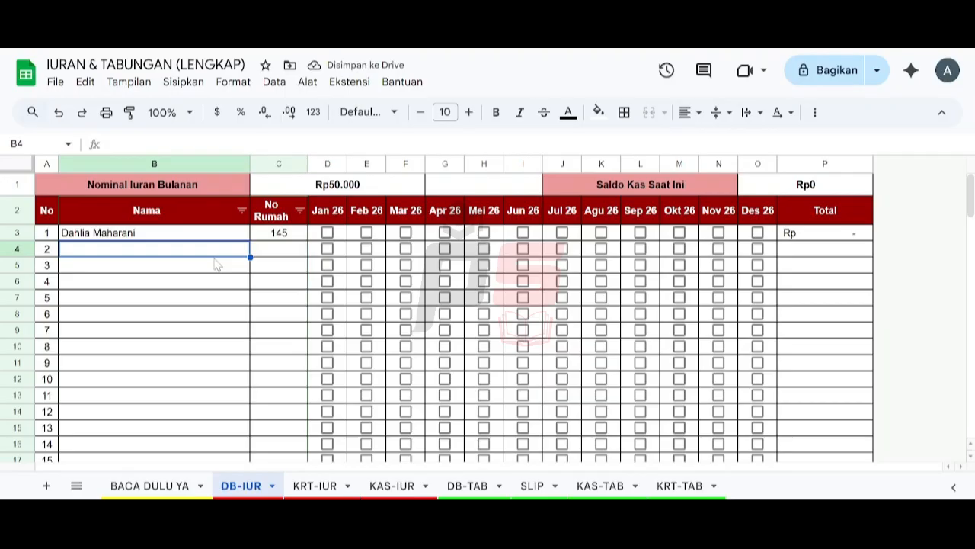
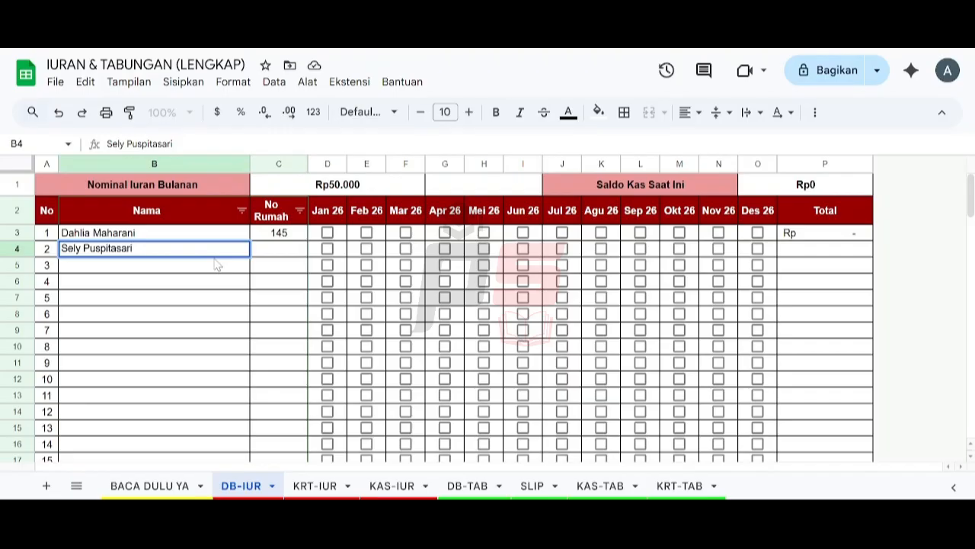
{"action": "key", "text": "Tab"}
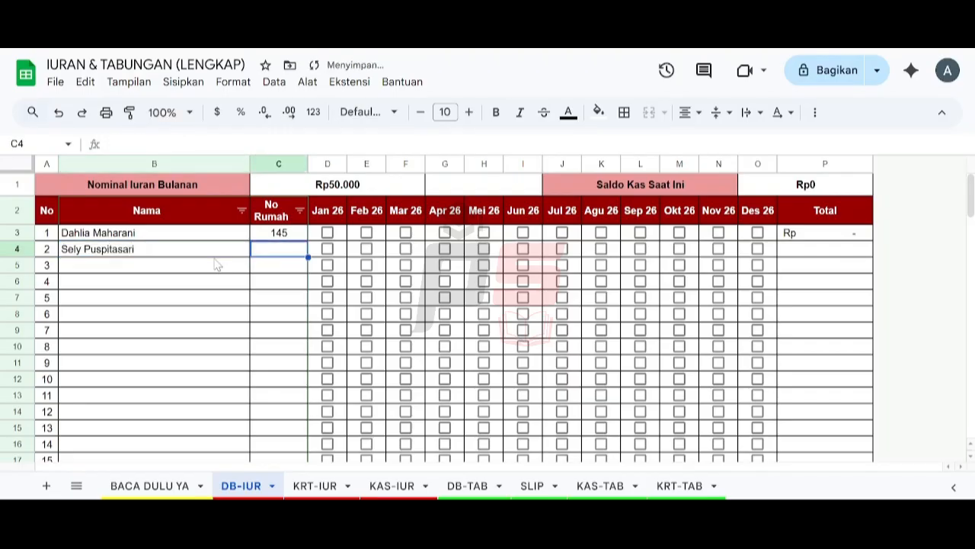
{"action": "type", "text": "210"}
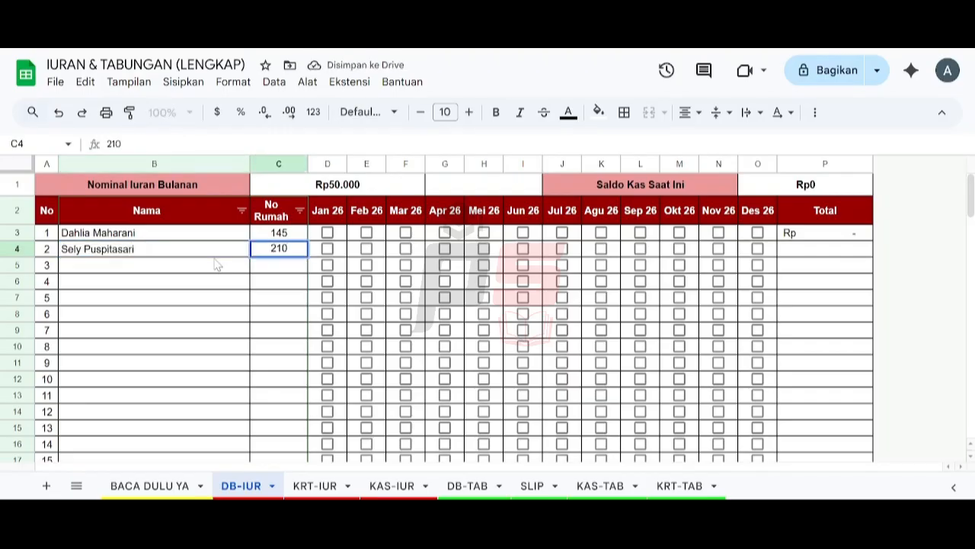
{"action": "key", "text": "Return"}
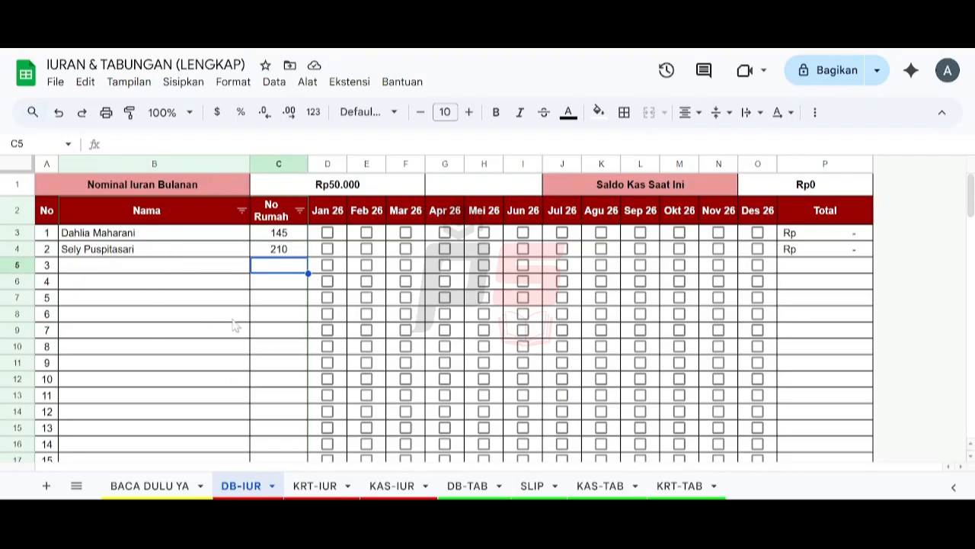
{"action": "left_click", "coordinate": [307, 489]}
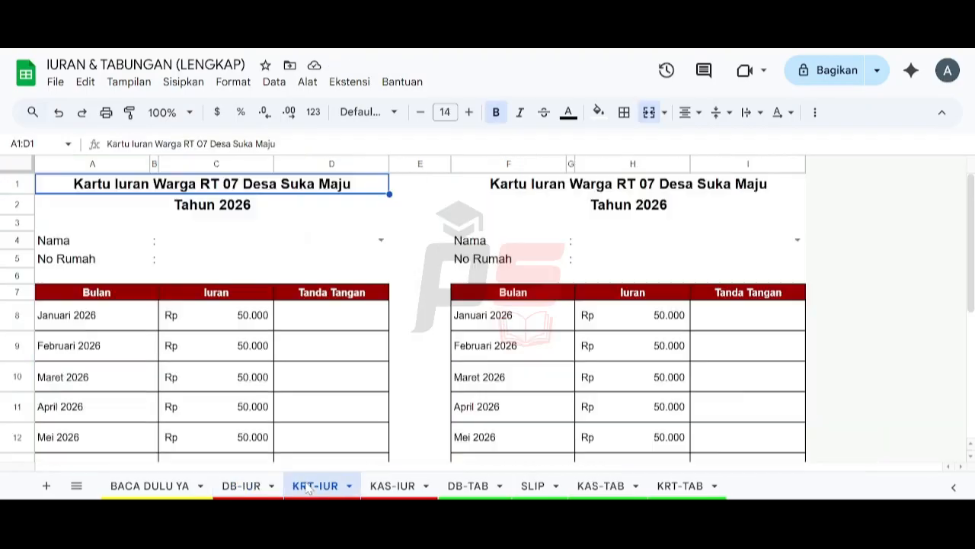
Step: Choose the first resident on the left card and the second on the right card
{"action": "left_click", "coordinate": [381, 240]}
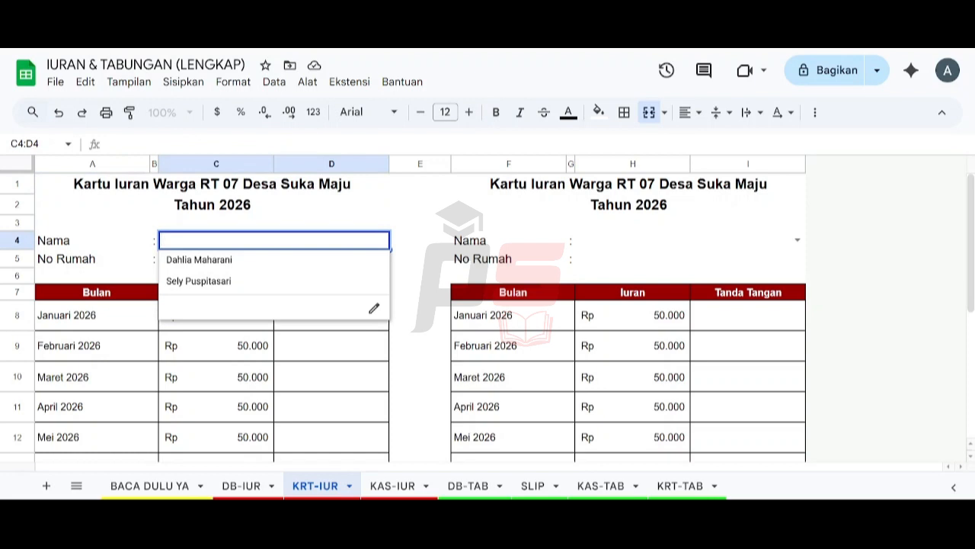
{"action": "left_click", "coordinate": [315, 259]}
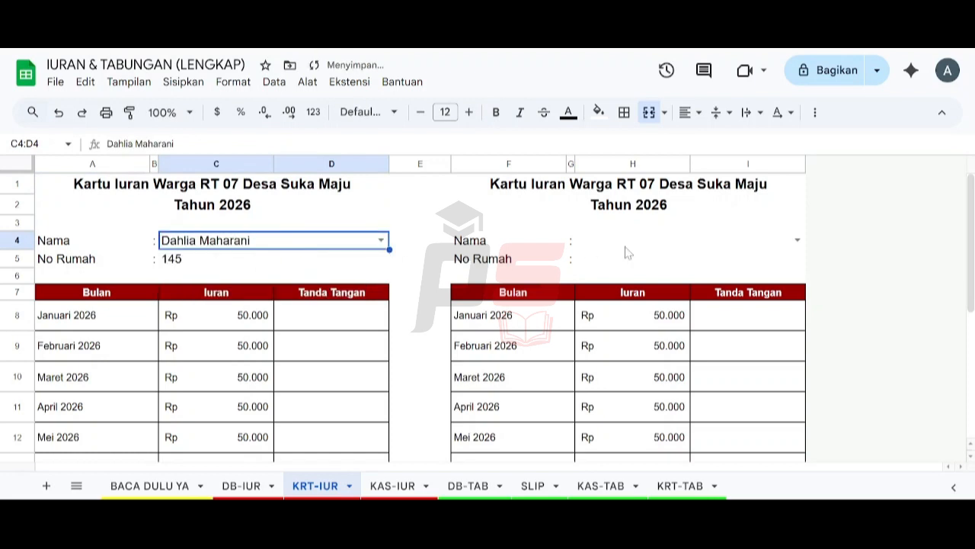
{"action": "left_click", "coordinate": [796, 240]}
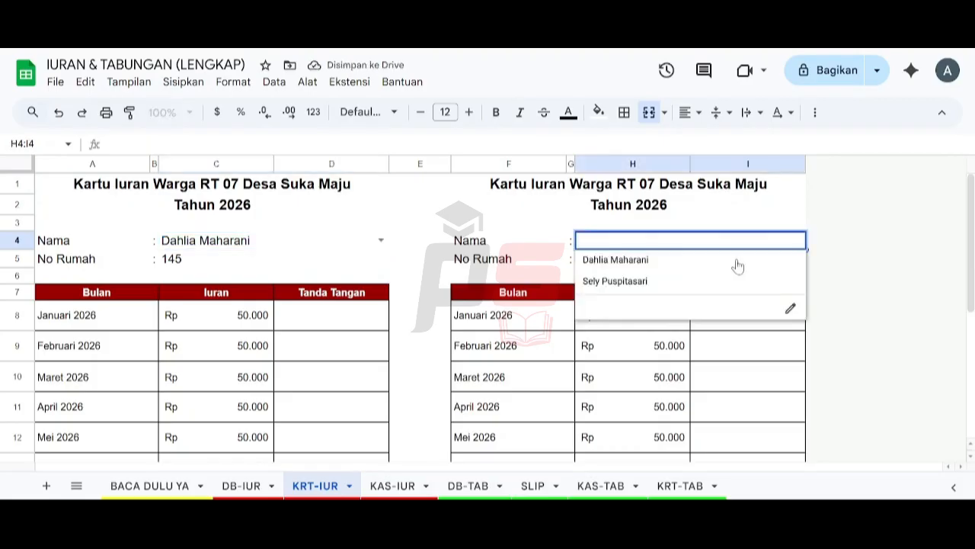
{"action": "left_click", "coordinate": [691, 282]}
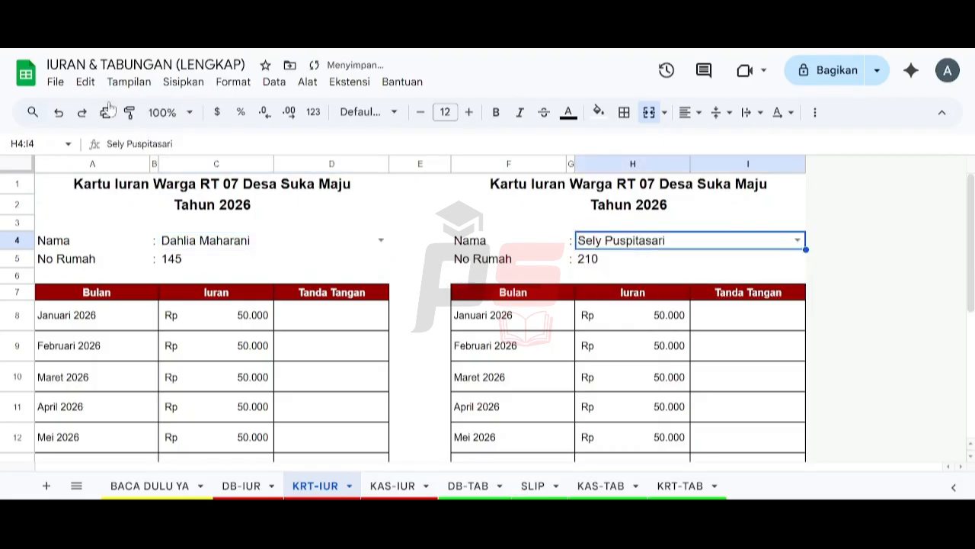
Step: Open the Cetak print settings from the File menu
{"action": "left_click", "coordinate": [60, 84]}
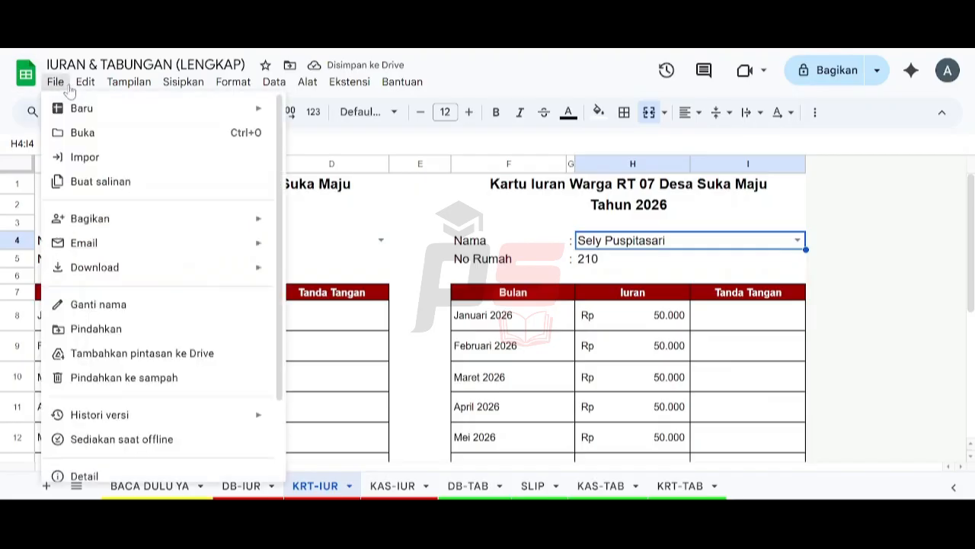
{"action": "scroll", "coordinate": [219, 292], "scroll_direction": "down", "scroll_amount": 2}
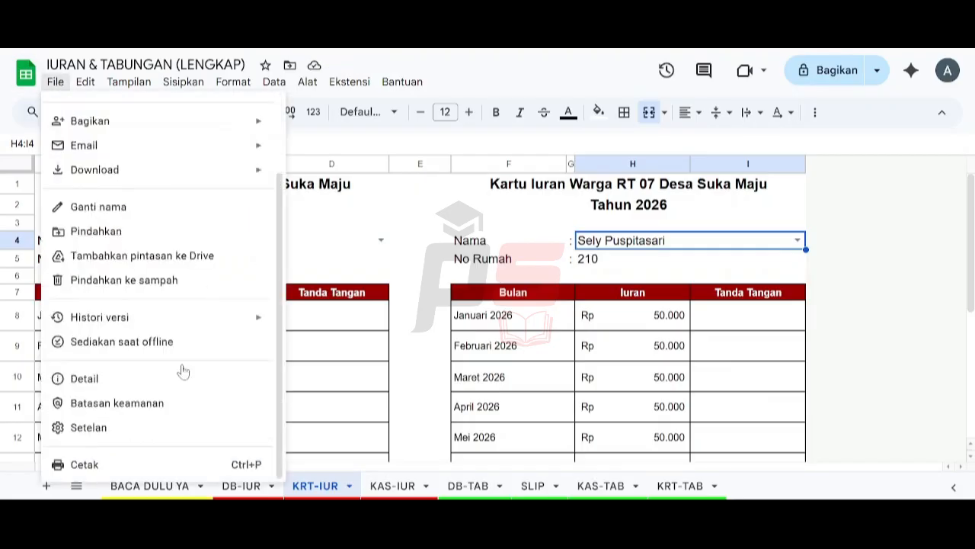
{"action": "left_click", "coordinate": [111, 464]}
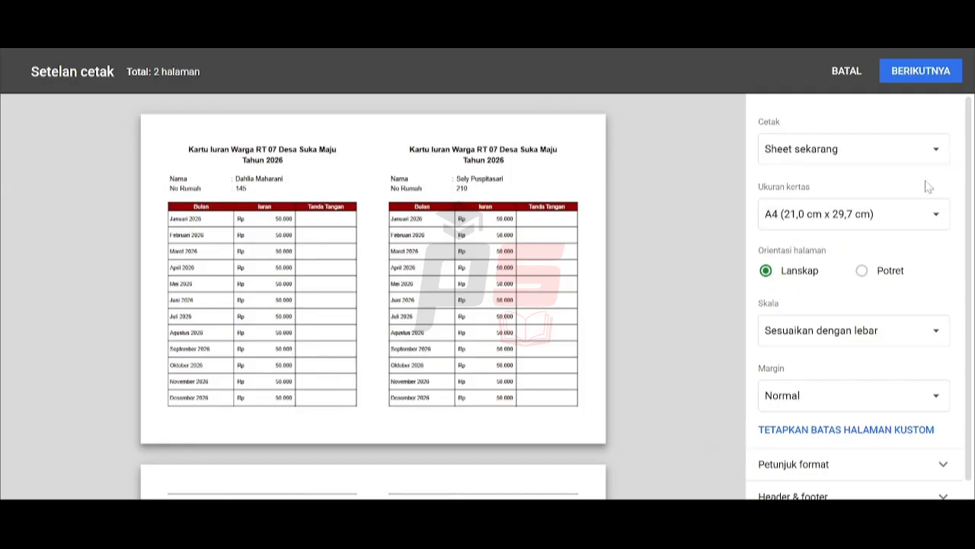
Step: Set the print scale to 'Sesuaikan dengan tinggi'
{"action": "left_click", "coordinate": [928, 320]}
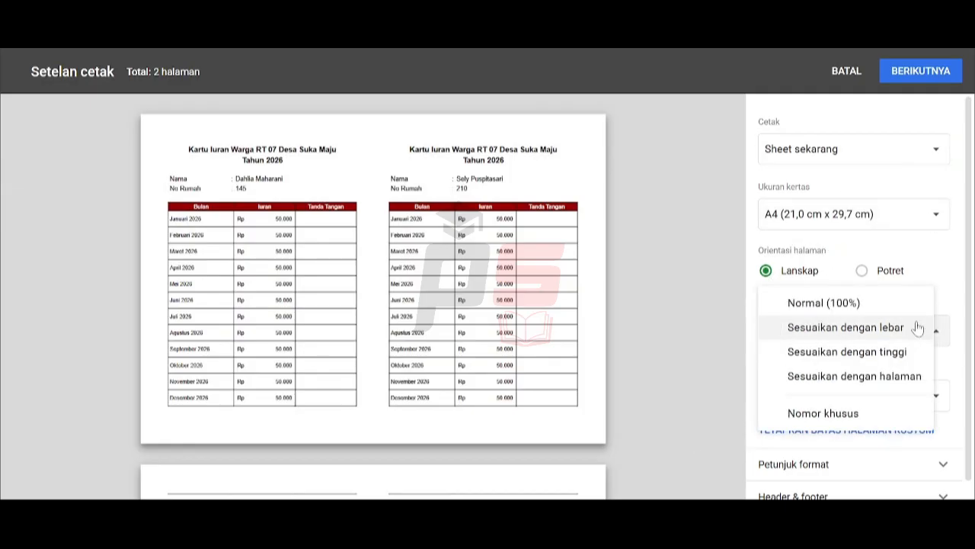
{"action": "left_click", "coordinate": [907, 349]}
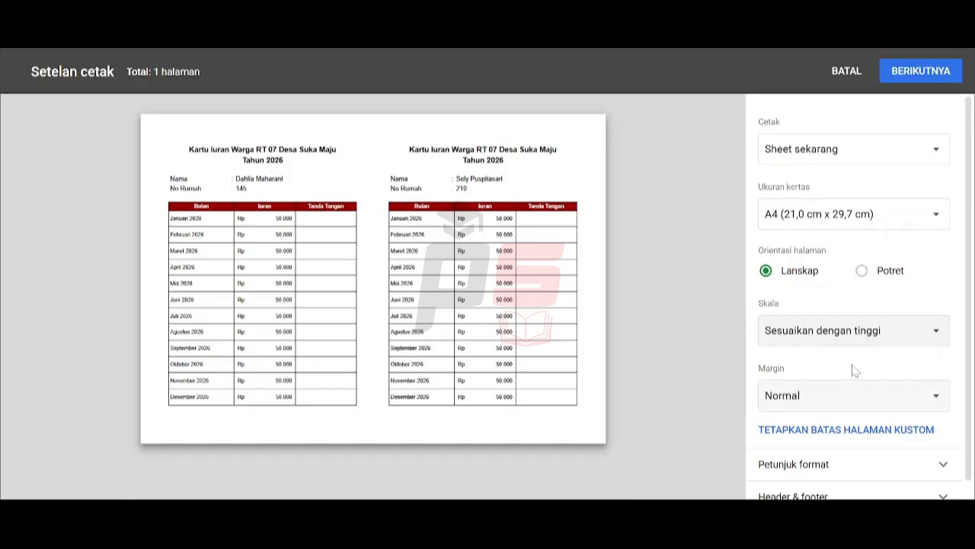
Step: Continue with BERIKUTNYA, keep Simpan sebagai PDF as destination, then cancel the print dialog
{"action": "left_click", "coordinate": [914, 71]}
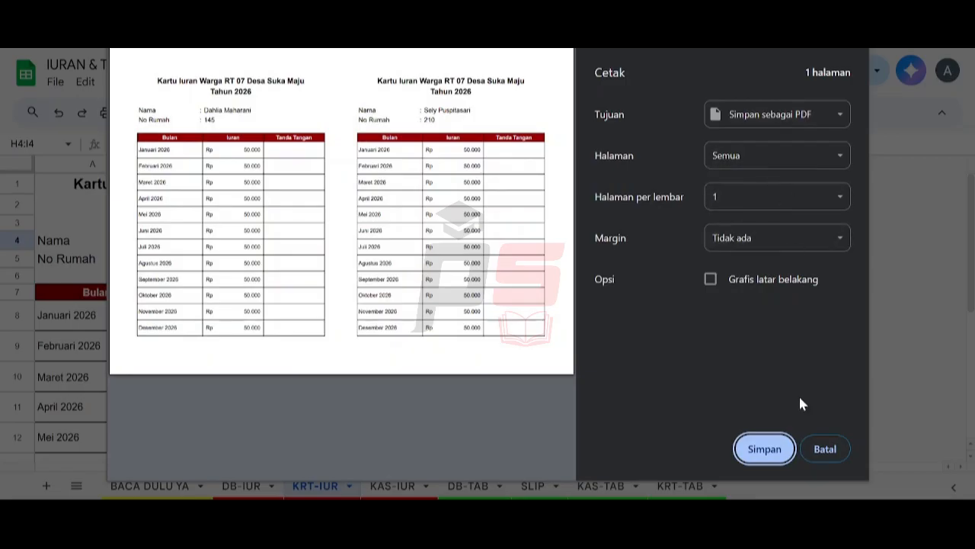
{"action": "left_click", "coordinate": [837, 117]}
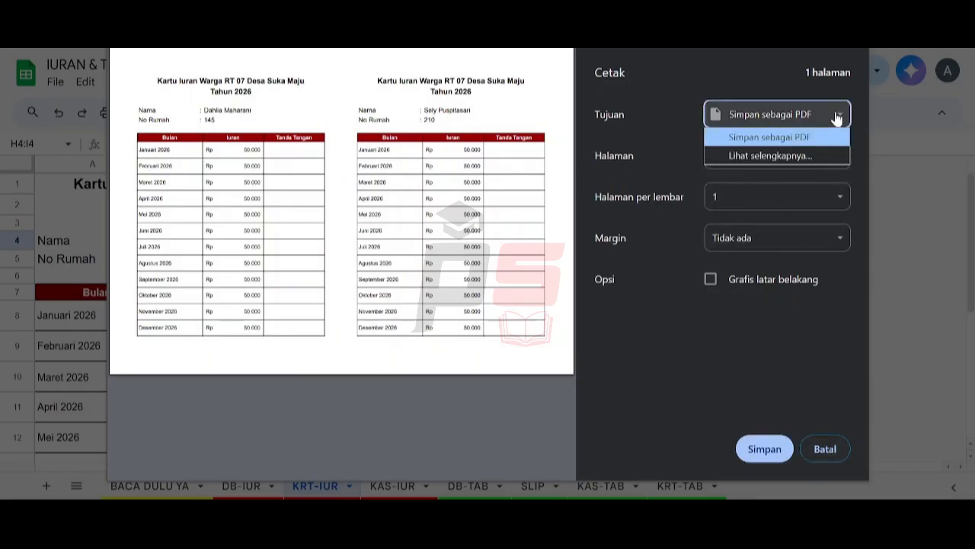
{"action": "left_click", "coordinate": [650, 374]}
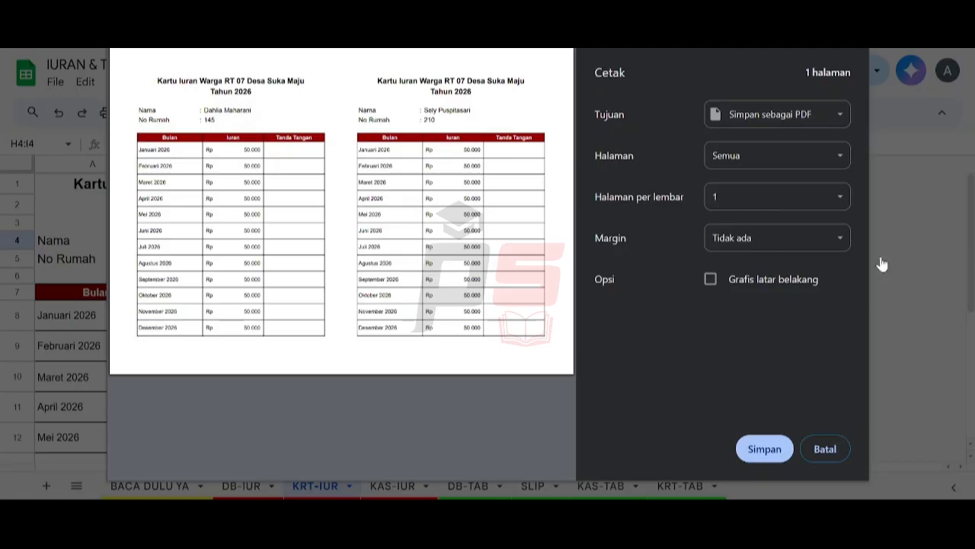
{"action": "left_click", "coordinate": [824, 449]}
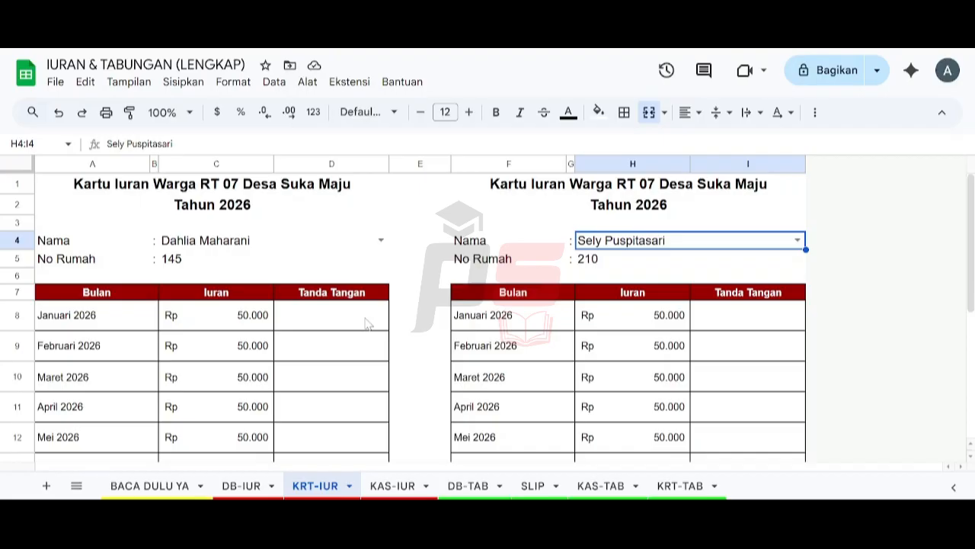
Step: On DB-IUR, tick Jan 26 through Mei 26 dues for both residents in rows 3 and 4
{"action": "left_click", "coordinate": [252, 486]}
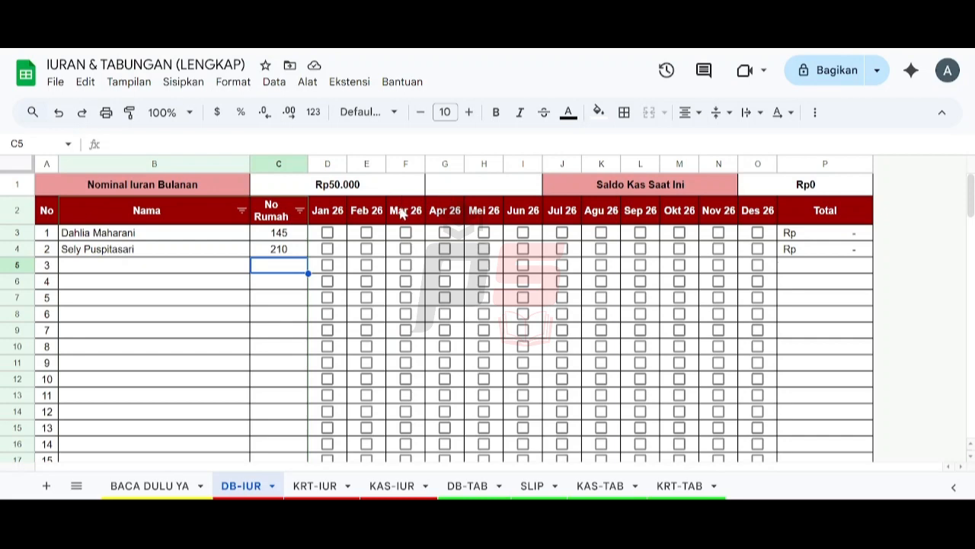
{"action": "left_click", "coordinate": [327, 232]}
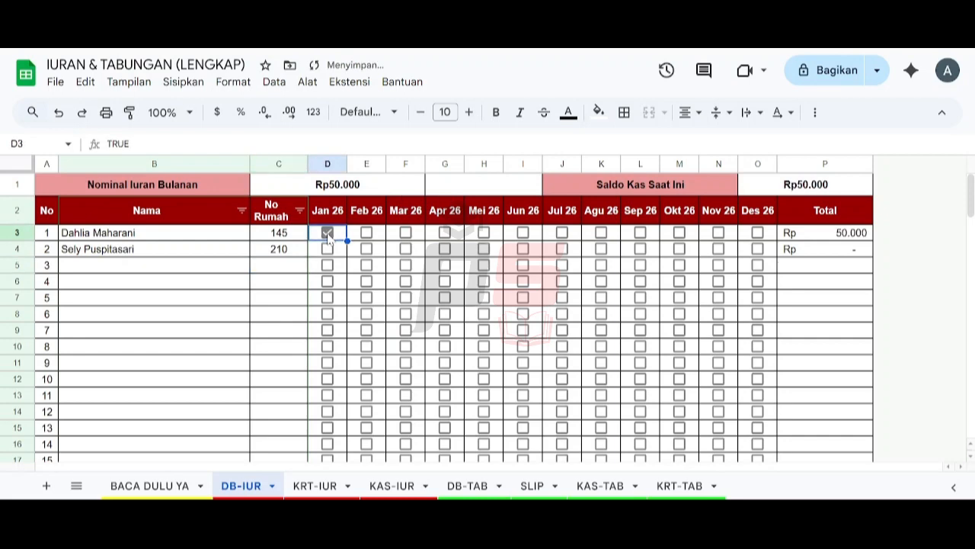
{"action": "left_click", "coordinate": [330, 249]}
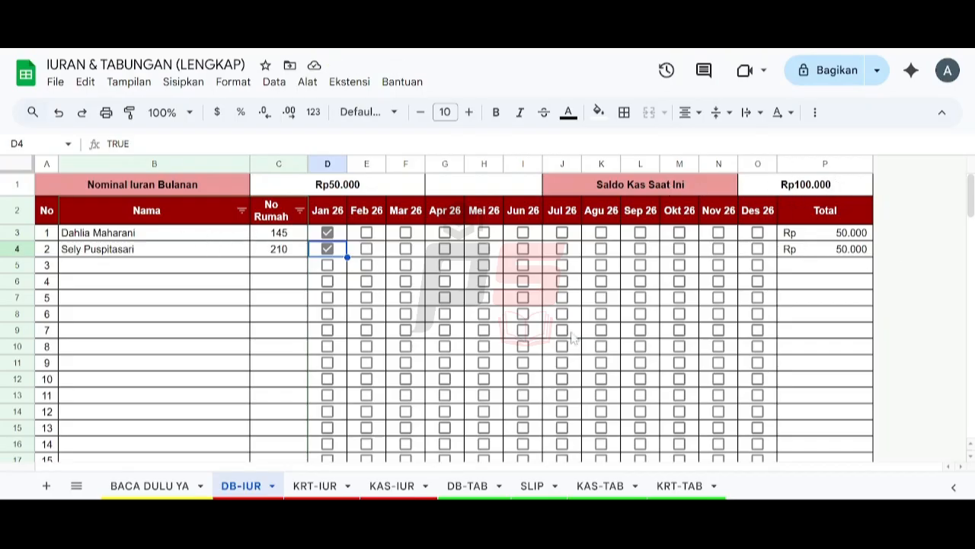
{"action": "left_click", "coordinate": [368, 232]}
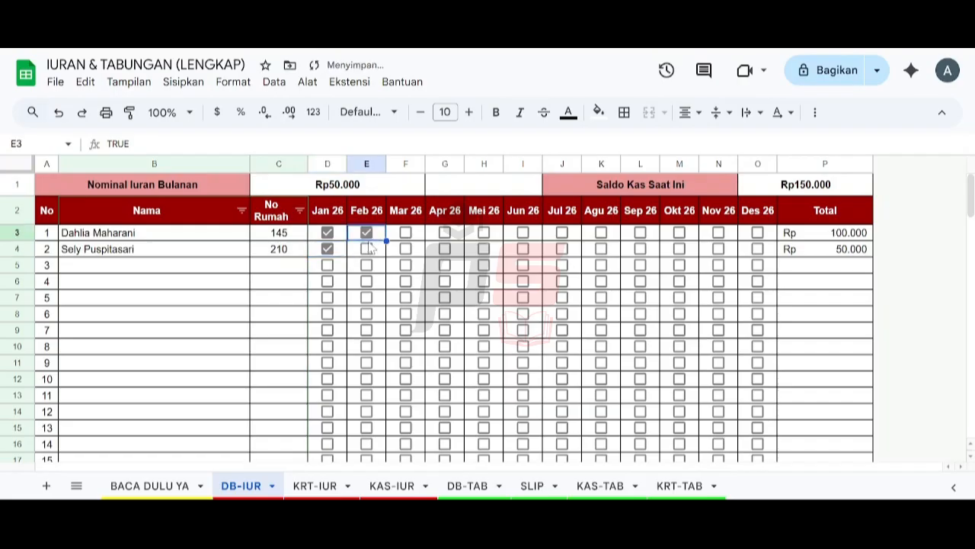
{"action": "left_click", "coordinate": [367, 249]}
{"action": "left_click", "coordinate": [406, 233]}
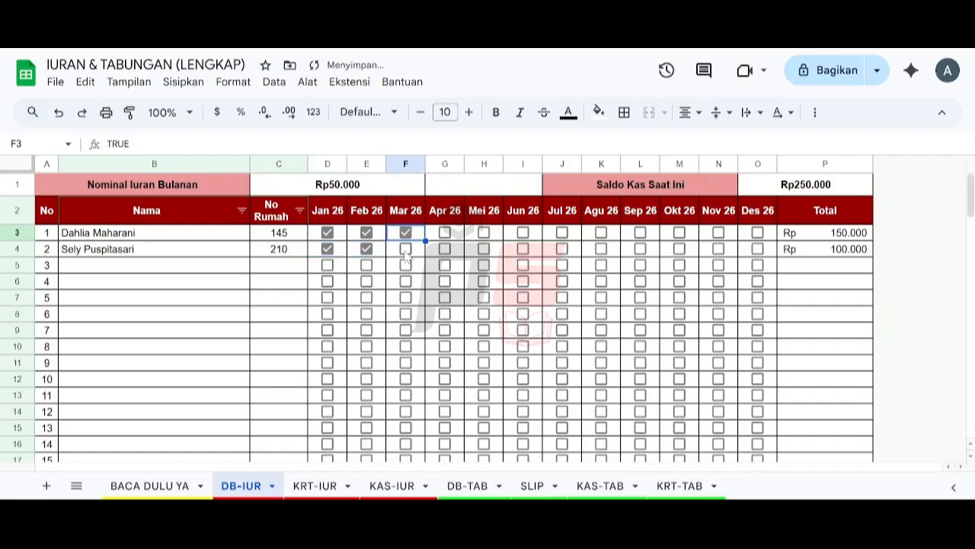
{"action": "left_click", "coordinate": [405, 248]}
{"action": "left_click", "coordinate": [446, 234]}
{"action": "left_click", "coordinate": [444, 249]}
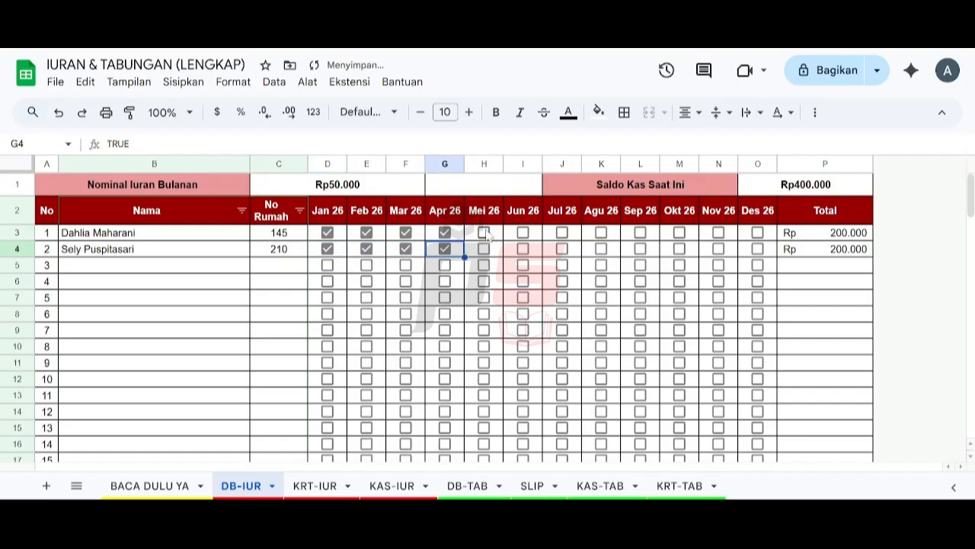
{"action": "left_click", "coordinate": [484, 233]}
{"action": "left_click", "coordinate": [485, 250]}
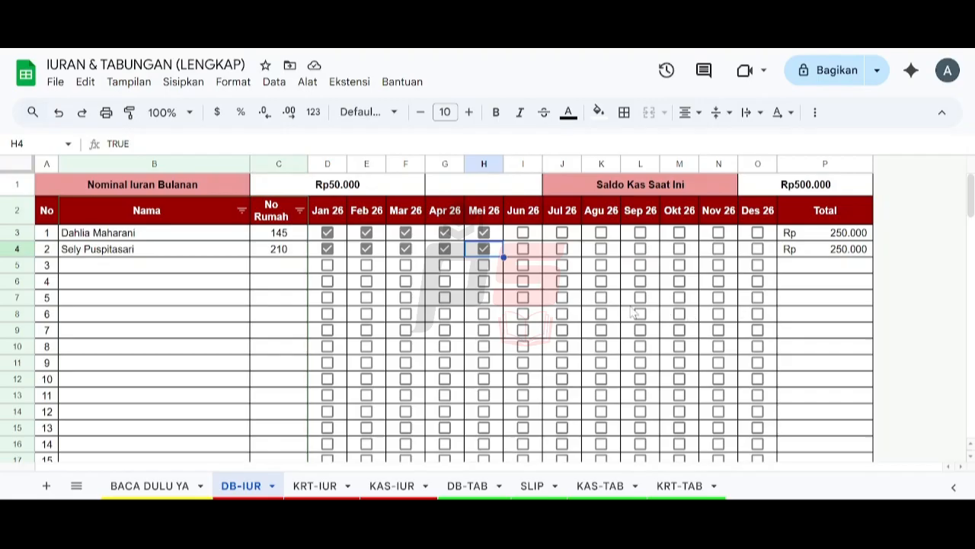
{"action": "left_click", "coordinate": [315, 486]}
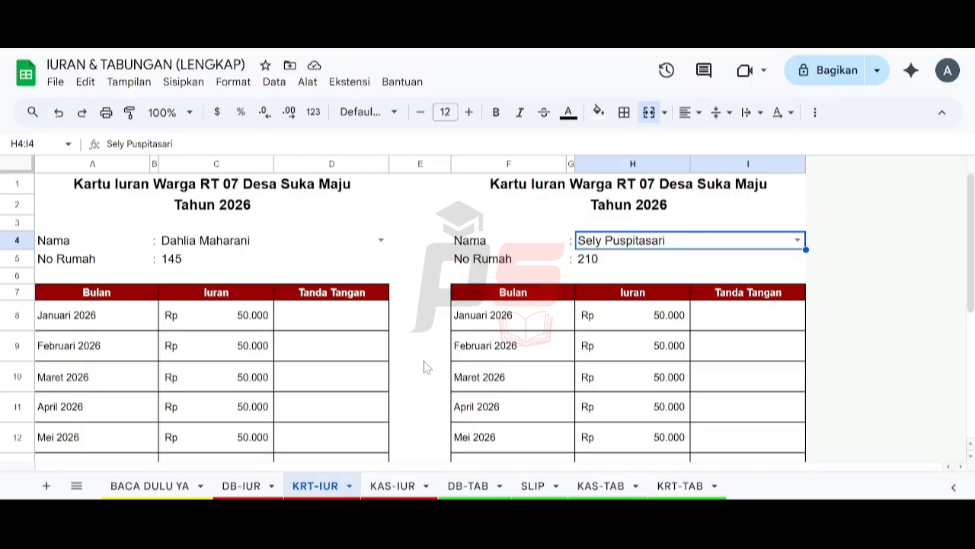
Step: Switch to the KAS-IUR cash report and select cell A7 under Tanggal
{"action": "left_click", "coordinate": [390, 484]}
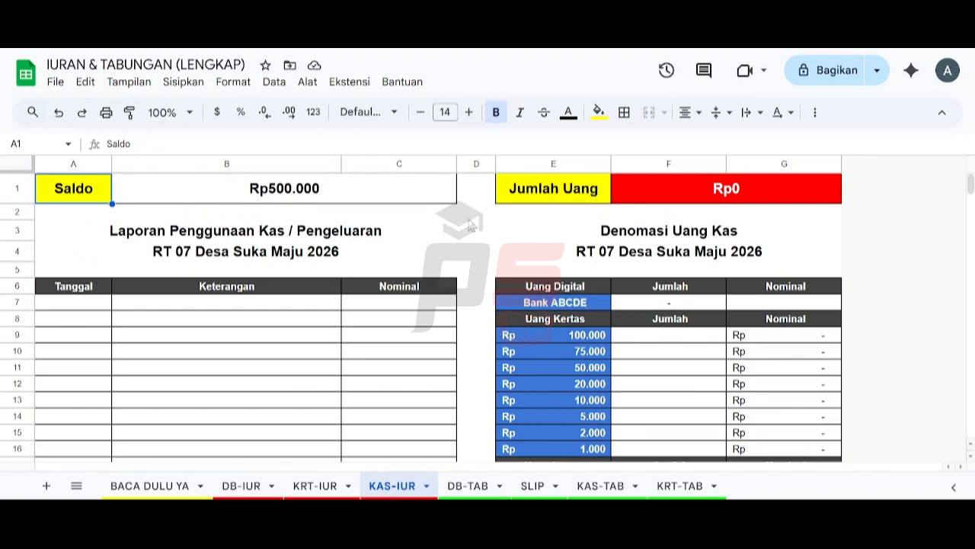
{"action": "left_click", "coordinate": [87, 309]}
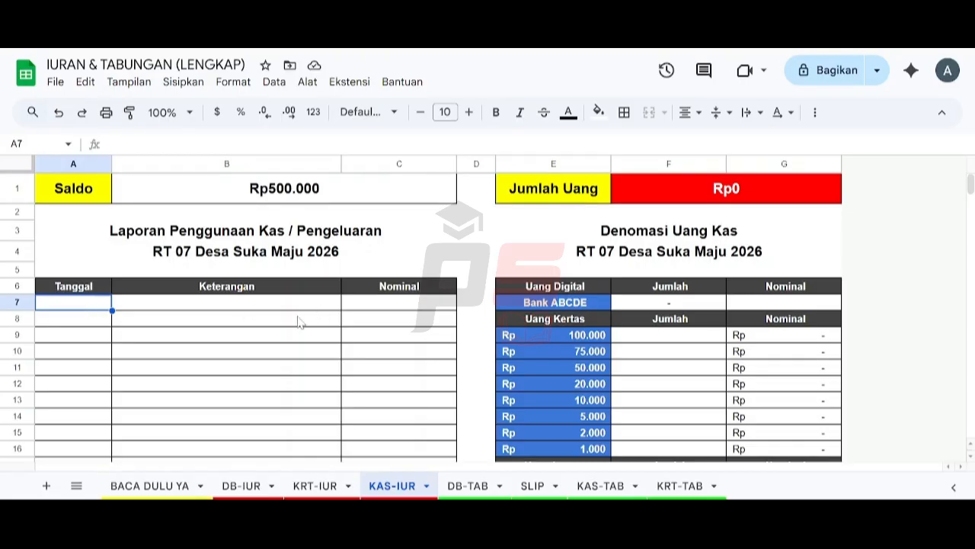
Step: Log a 07/02/2026 'Konsumsi rapat' expense of 125000 in row 7, checking DB-IUR before returning
{"action": "double_click", "coordinate": [83, 307]}
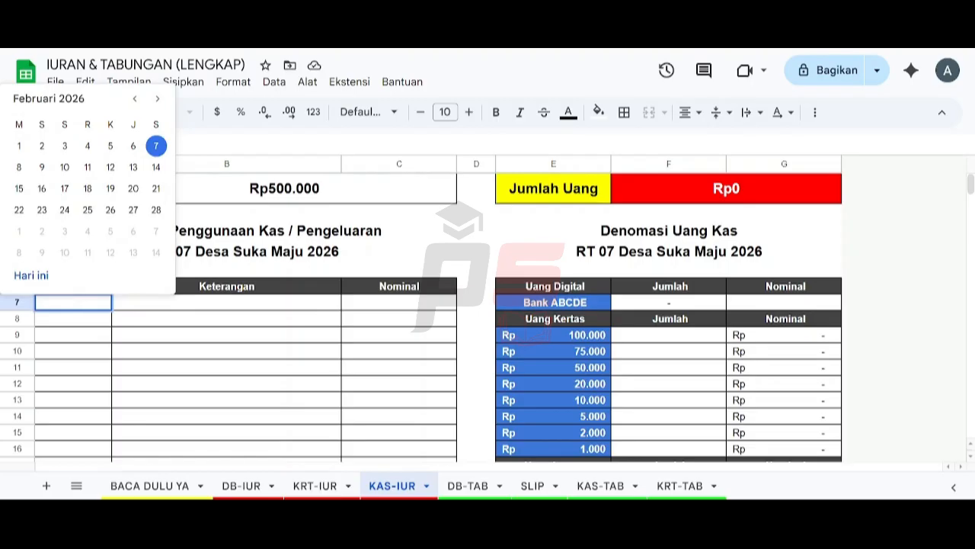
{"action": "left_click", "coordinate": [155, 145]}
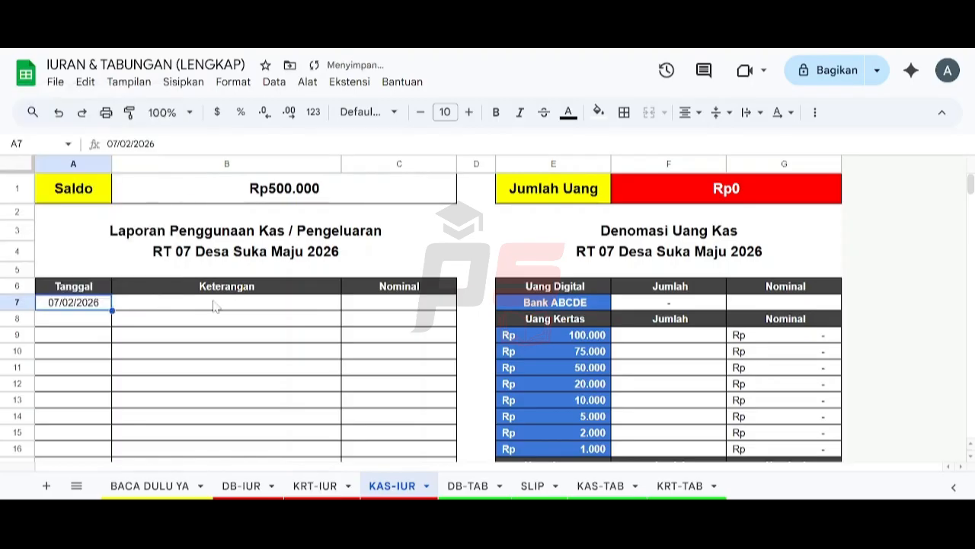
{"action": "left_click", "coordinate": [203, 308]}
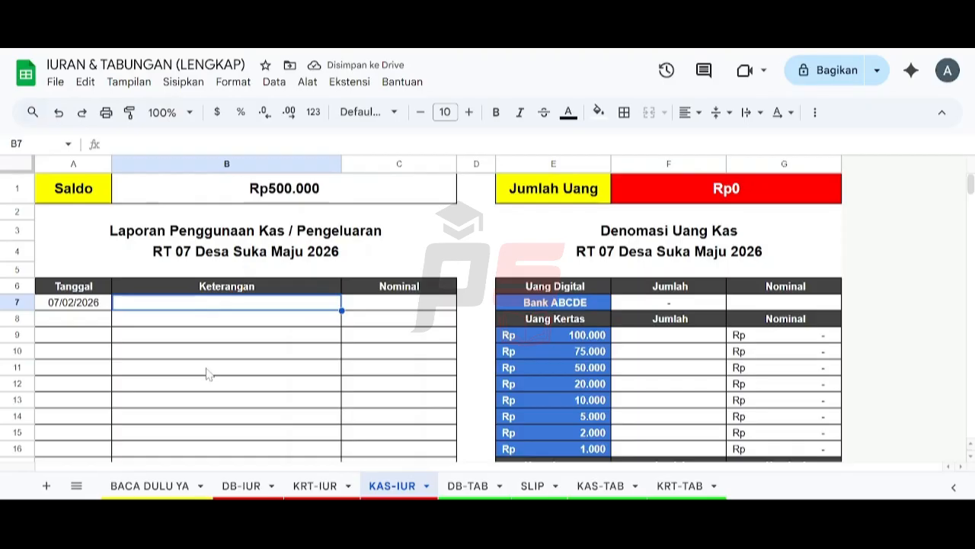
{"action": "type", "text": "Konsumsi ra"}
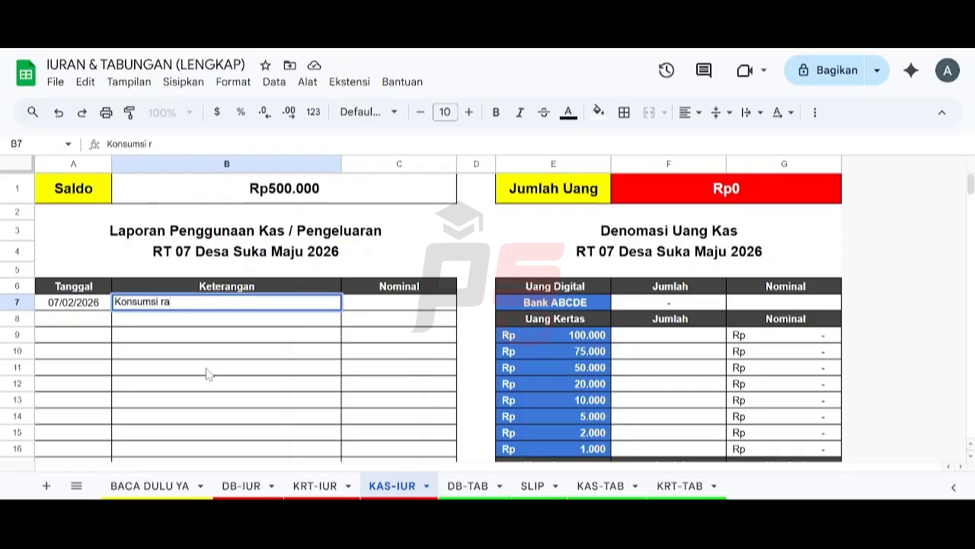
{"action": "type", "text": "pat"}
{"action": "key", "text": "Tab"}
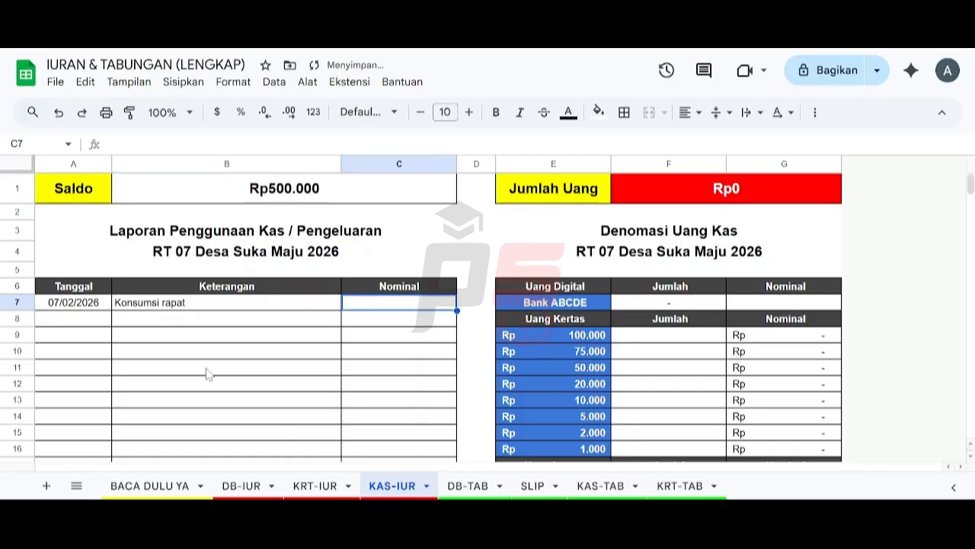
{"action": "type", "text": "125000"}
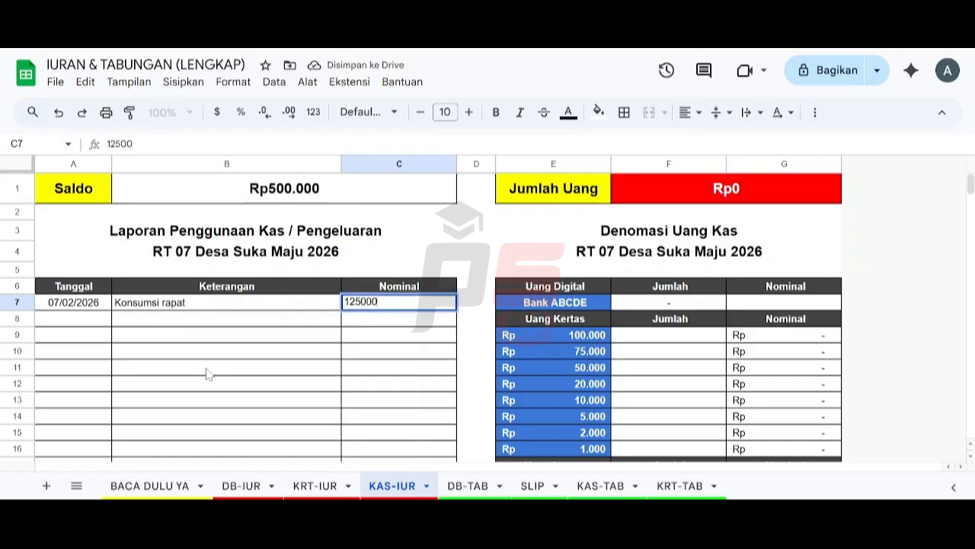
{"action": "key", "text": "Return"}
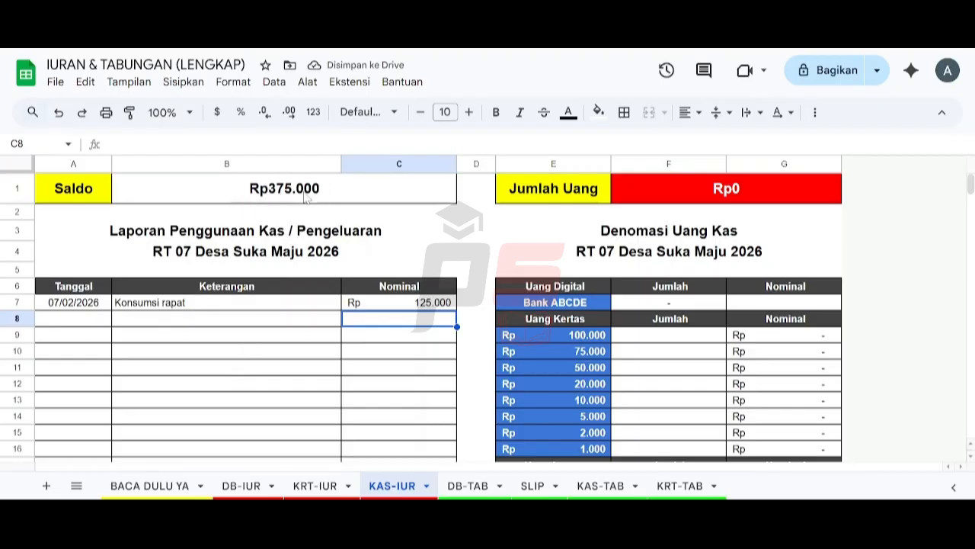
{"action": "left_click", "coordinate": [242, 488]}
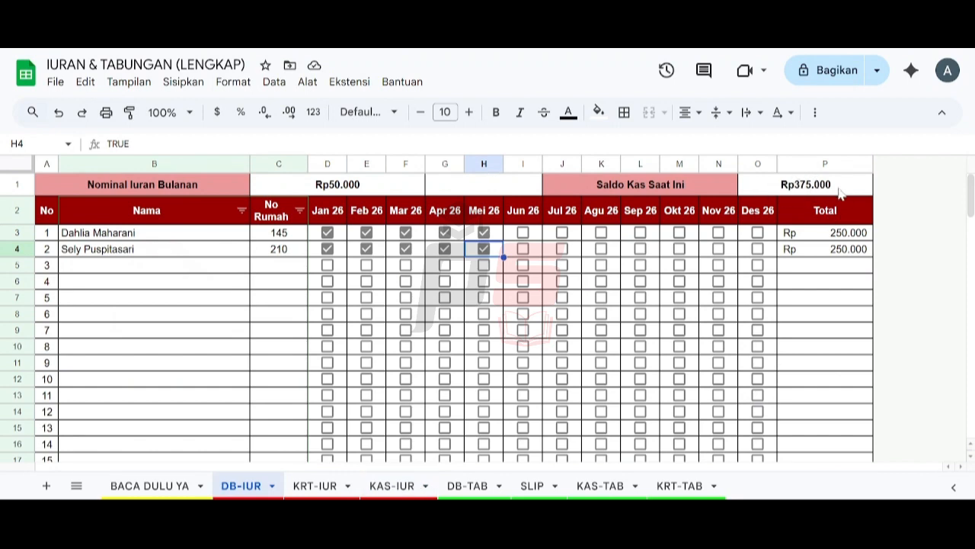
{"action": "left_click", "coordinate": [412, 487]}
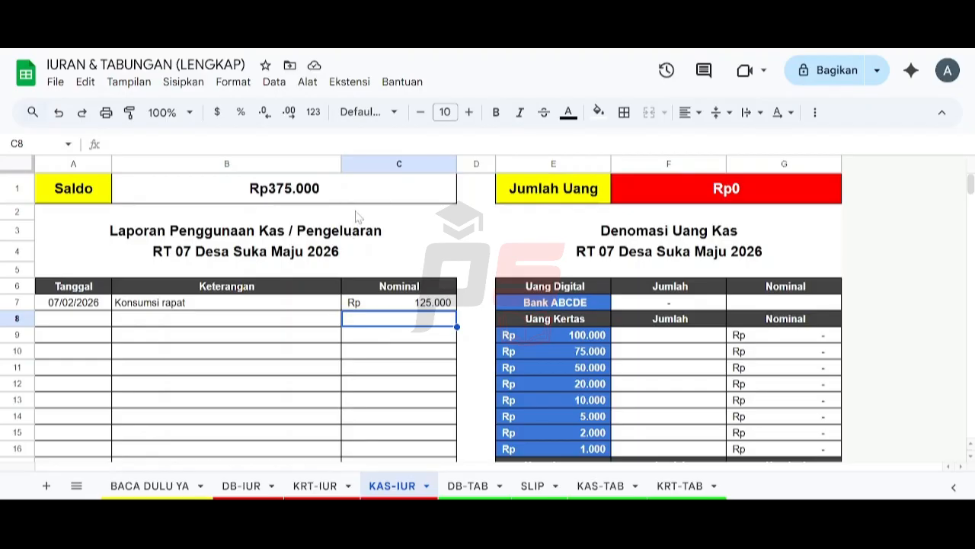
Step: Enter 200000 as the Bank ABCDE amount and count one 100.000 note
{"action": "left_click", "coordinate": [785, 302]}
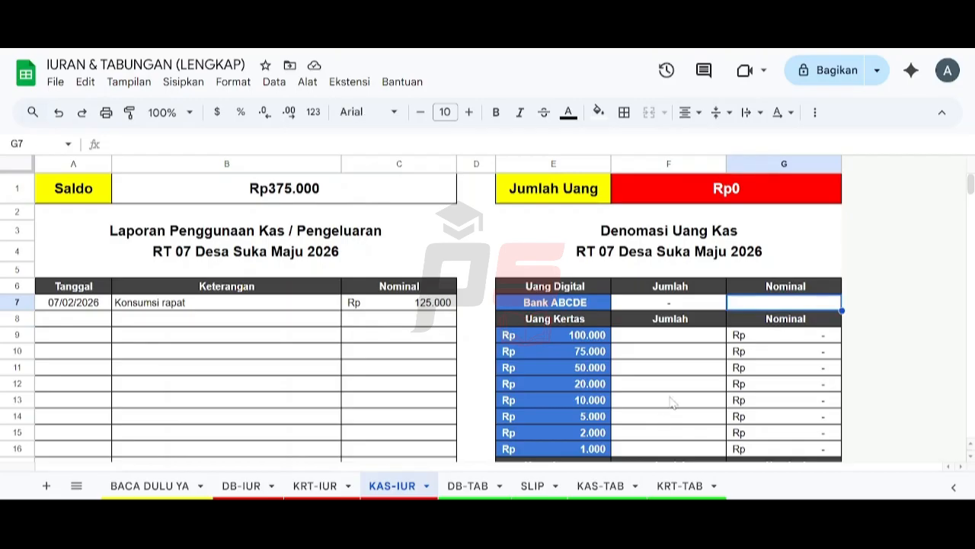
{"action": "type", "text": "200000"}
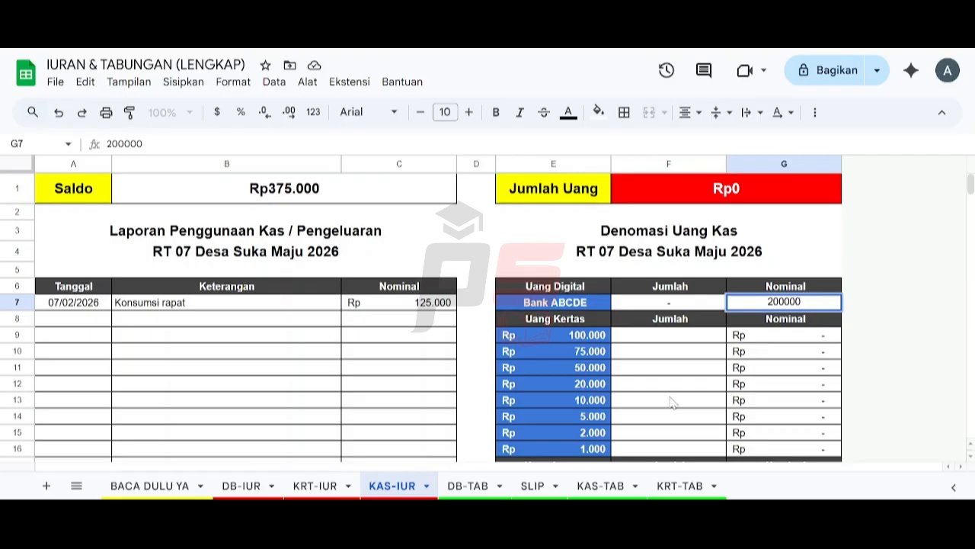
{"action": "key", "text": "Return"}
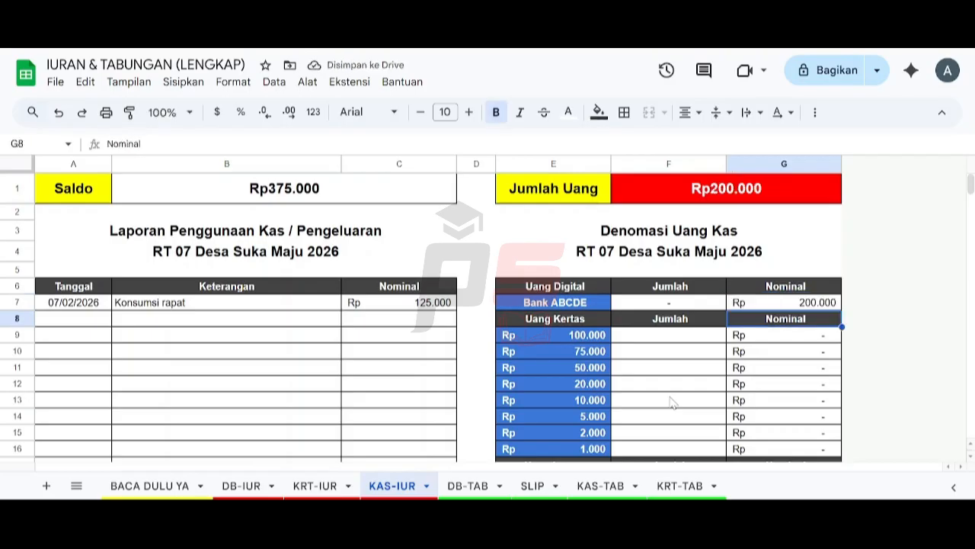
{"action": "key", "text": "Down"}
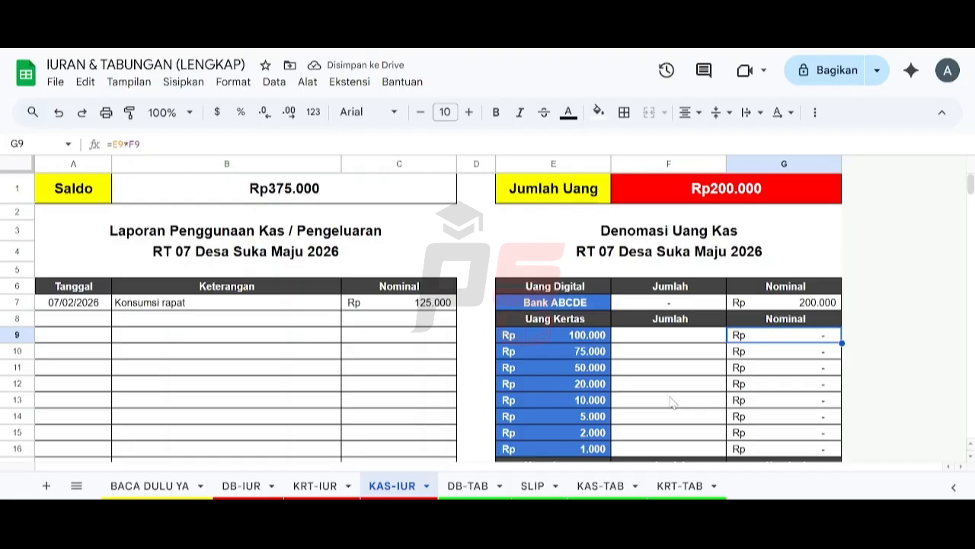
{"action": "key", "text": "Left"}
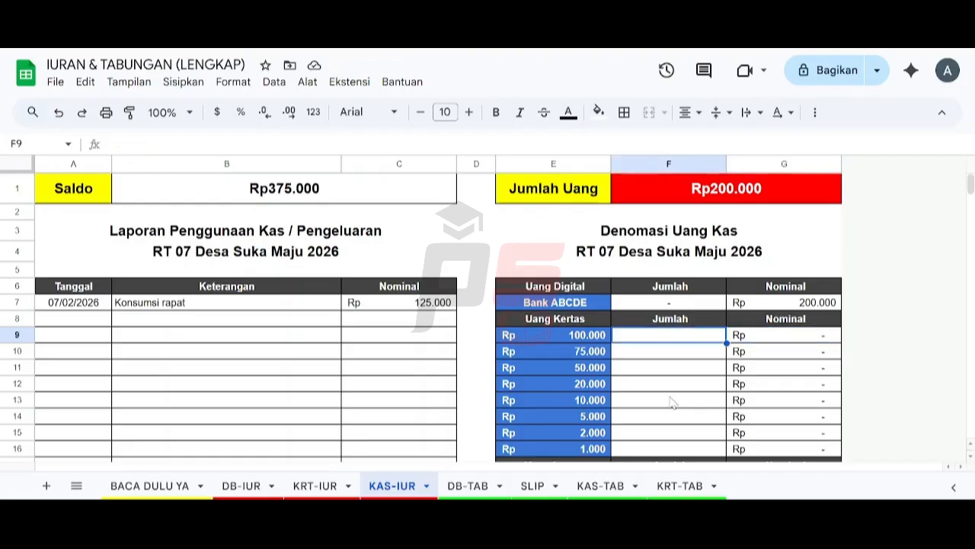
{"action": "type", "text": "1"}
{"action": "key", "text": "Return"}
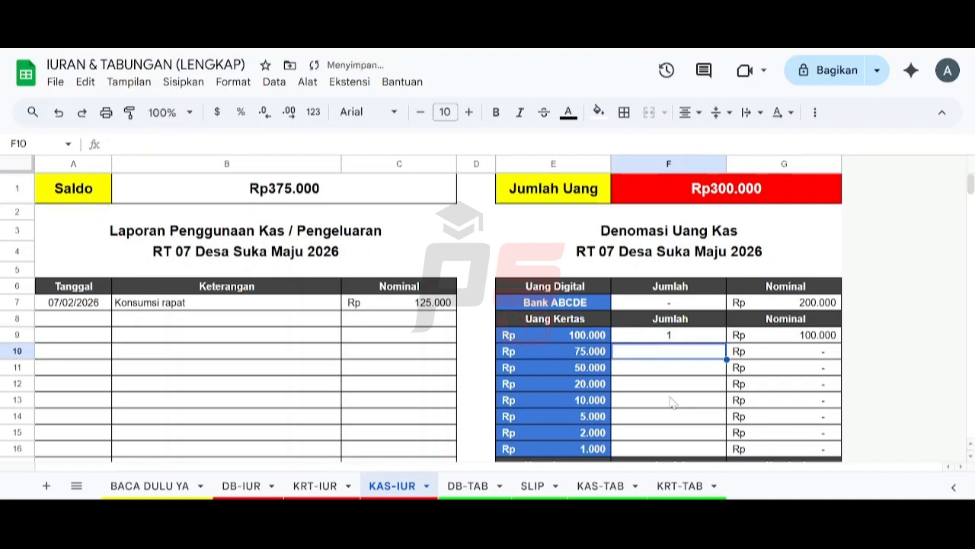
Step: Count one 50.000 note, two 10.000 notes and one 5.000 note
{"action": "key", "text": "Down"}
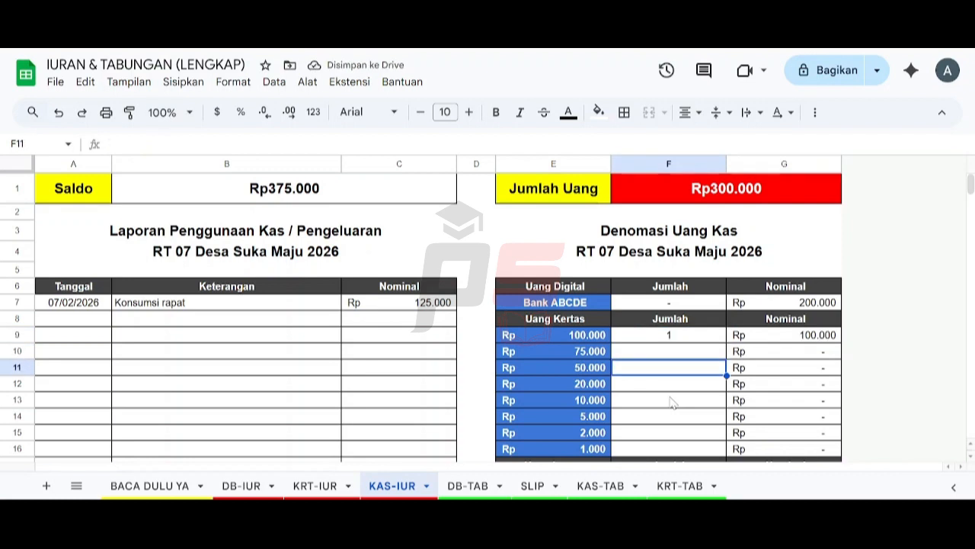
{"action": "type", "text": "1"}
{"action": "key", "text": "Return"}
{"action": "key", "text": "Down"}
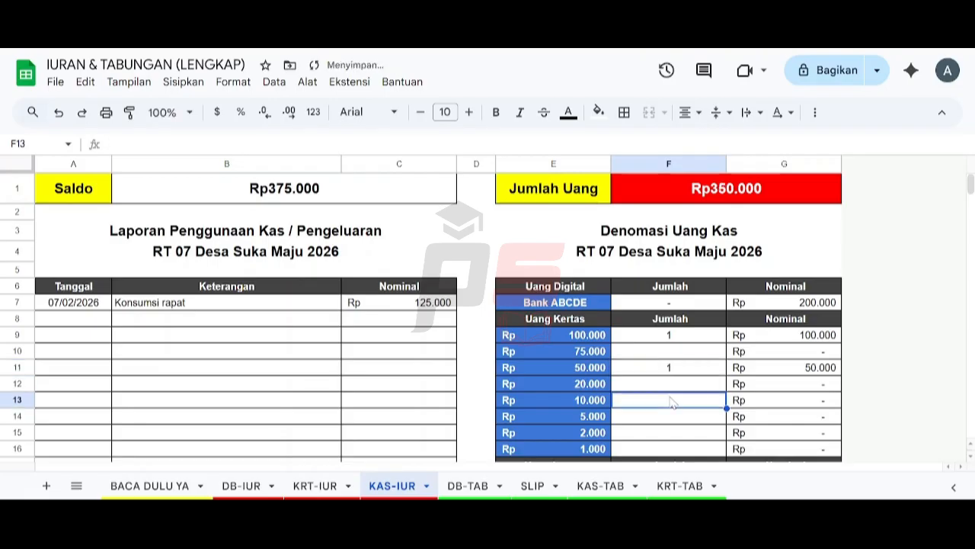
{"action": "type", "text": "2"}
{"action": "key", "text": "Return"}
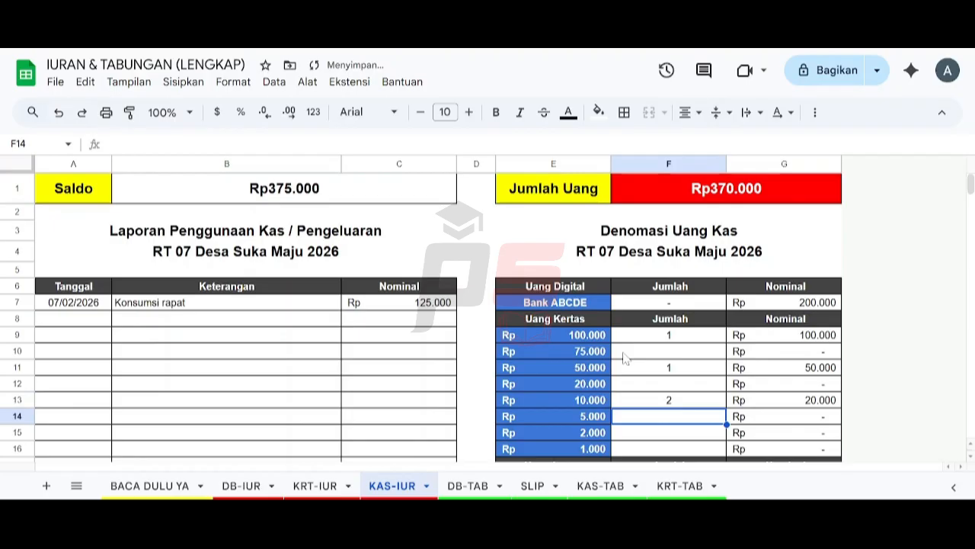
{"action": "type", "text": "1"}
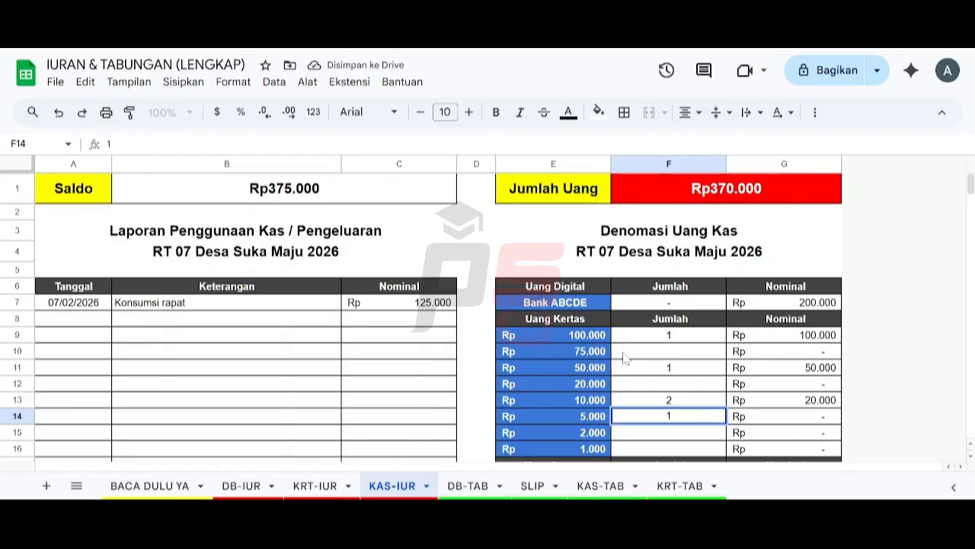
{"action": "key", "text": "Return"}
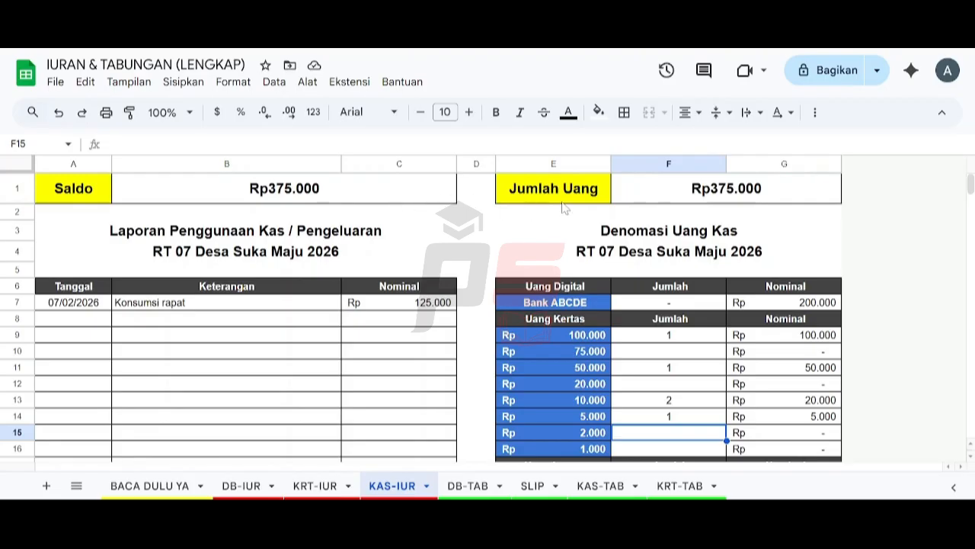
Step: Recheck the 5.000 note count, briefly changing it to 5 before restoring it to 1
{"action": "key", "text": "Up"}
{"action": "key", "text": "Delete"}
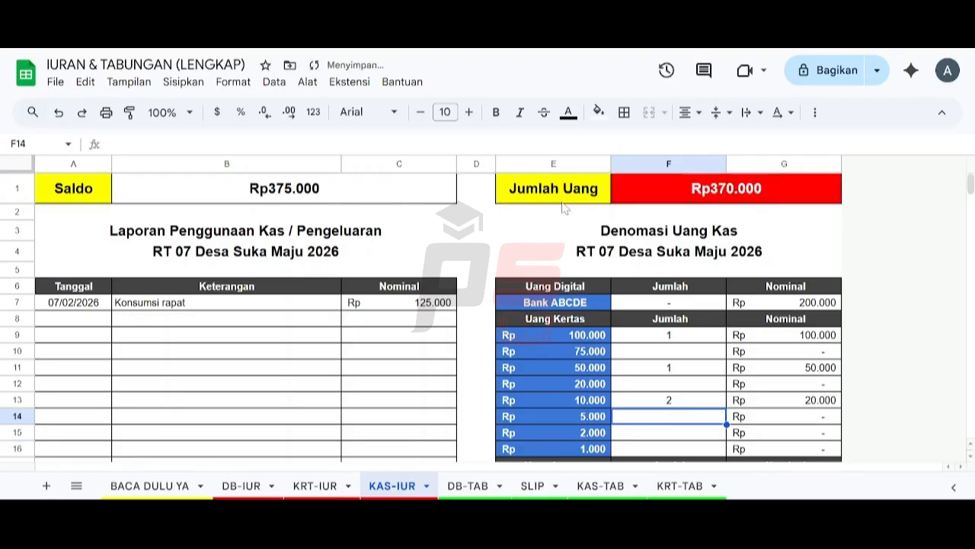
{"action": "key", "text": "Down"}
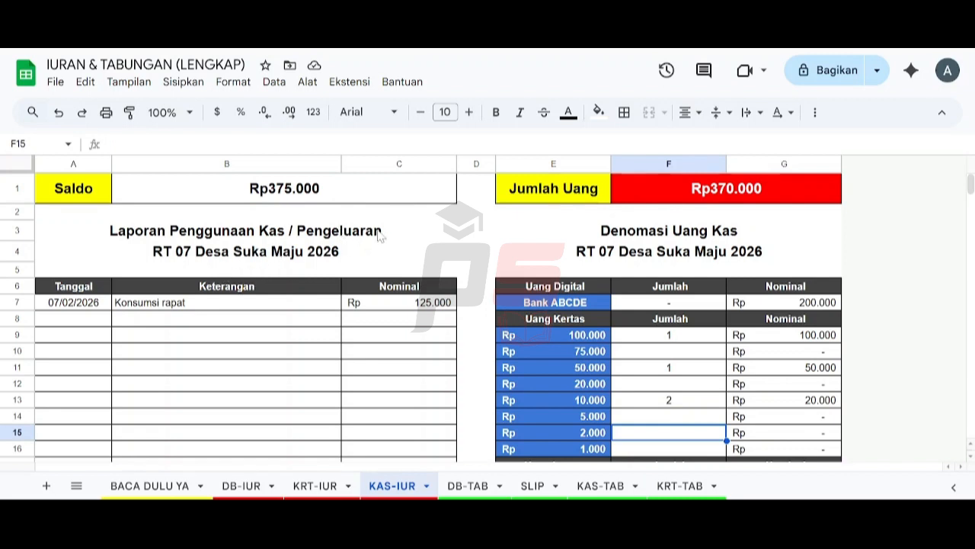
{"action": "key", "text": "Up"}
{"action": "type", "text": "5"}
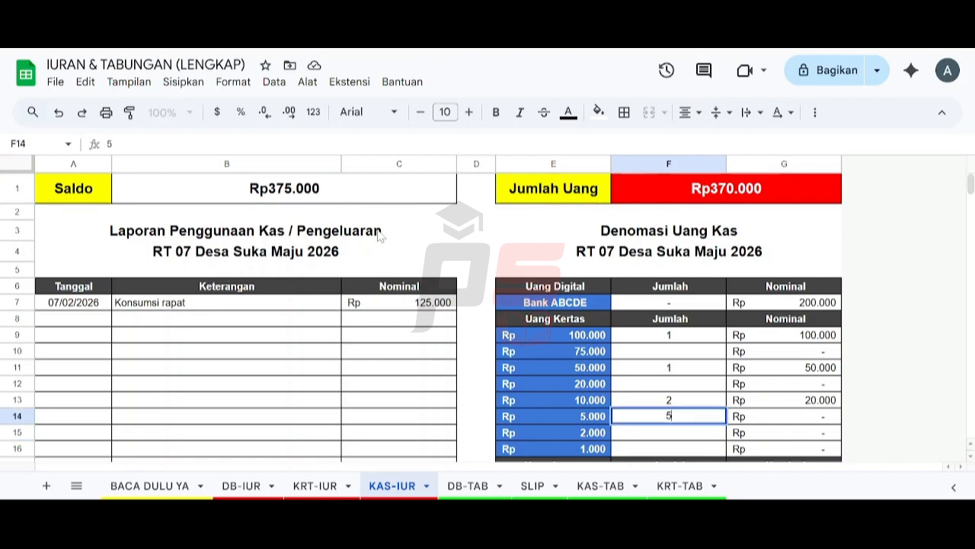
{"action": "key", "text": "Return"}
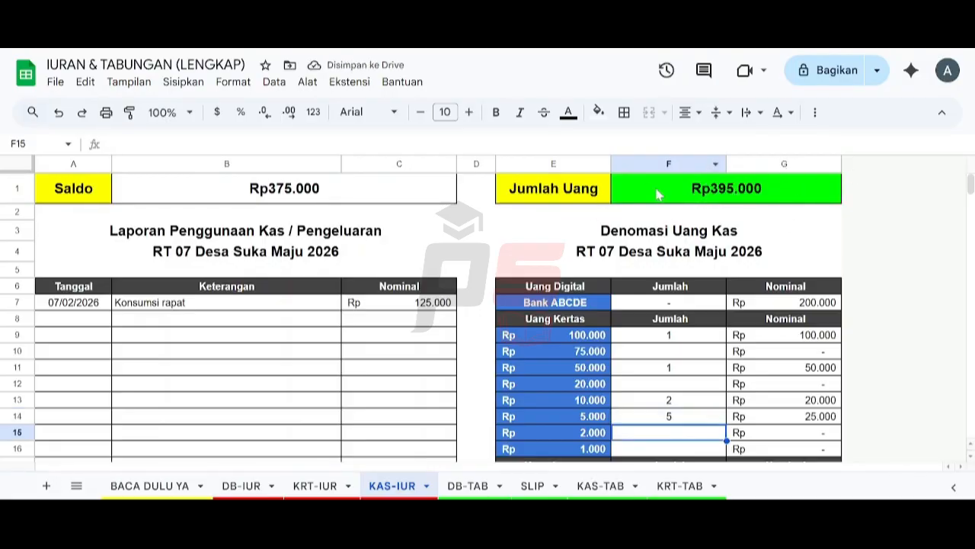
{"action": "key", "text": "Up"}
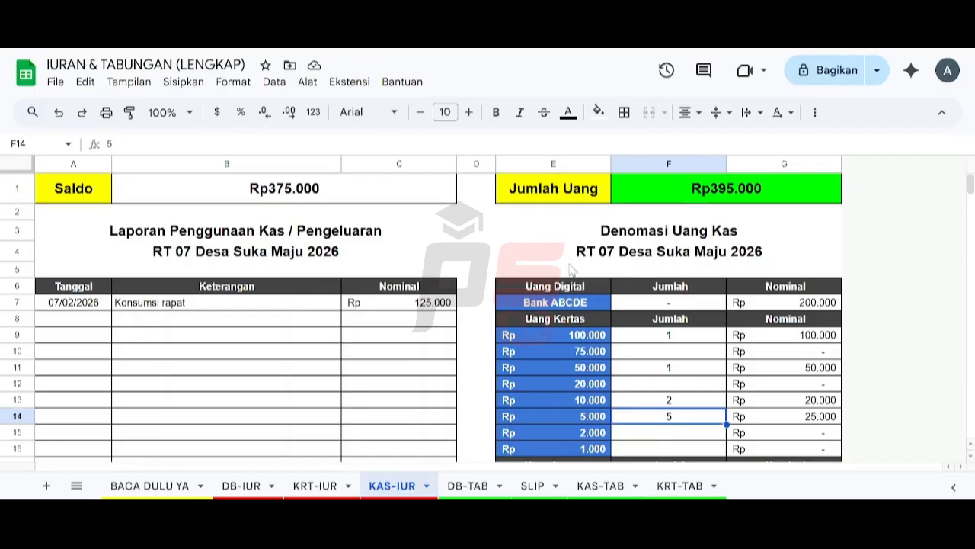
{"action": "type", "text": "1"}
{"action": "key", "text": "Return"}
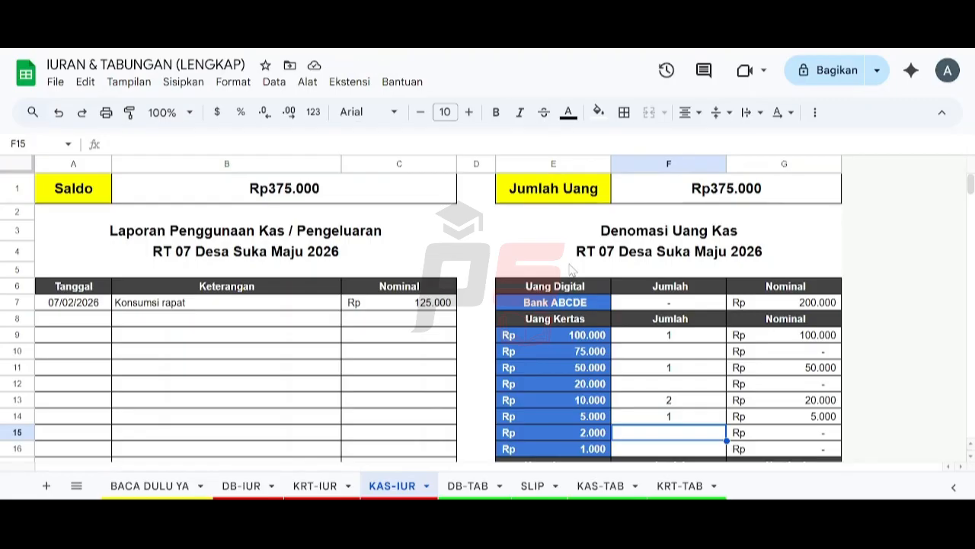
Step: Switch to DB-TAB and enter the first resident's full name in Nama cell C2
{"action": "left_click", "coordinate": [468, 486]}
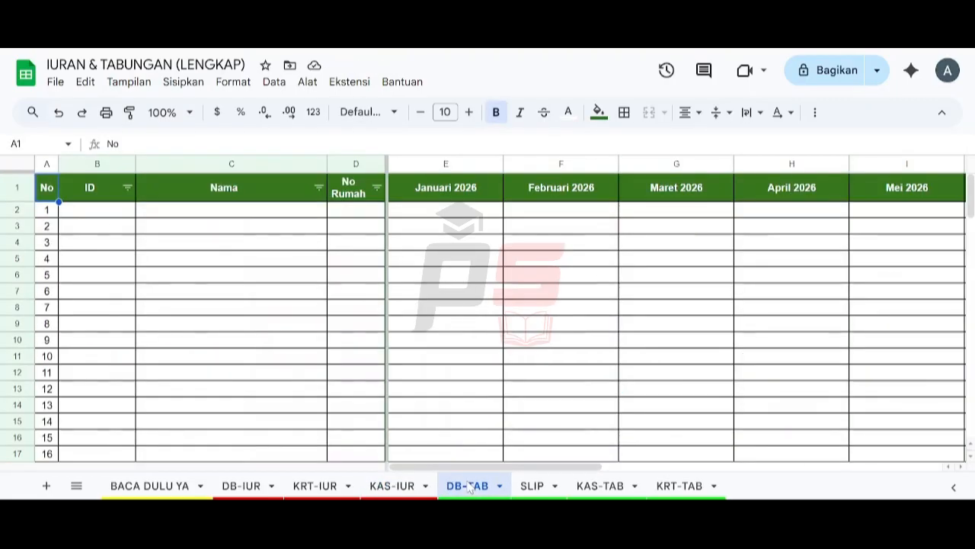
{"action": "left_click", "coordinate": [200, 214]}
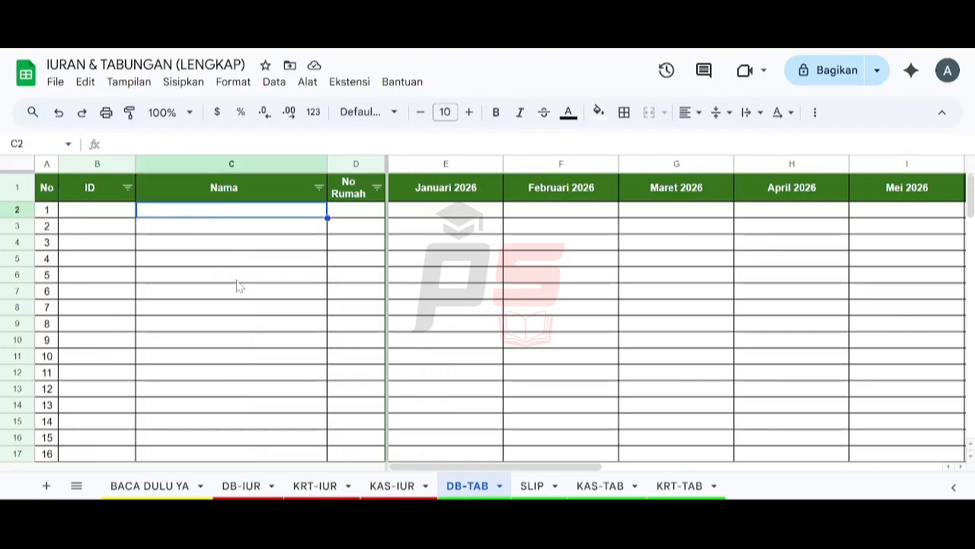
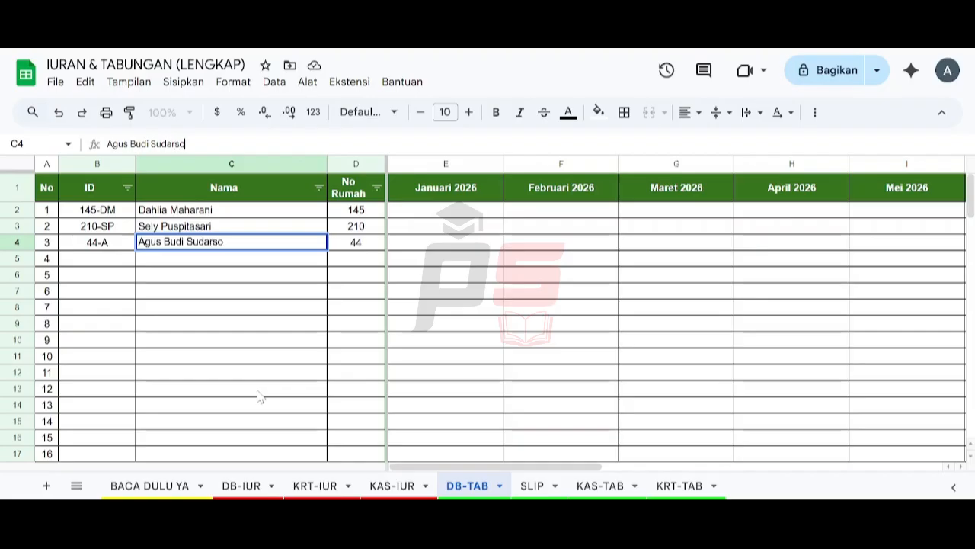
Step: Clear the third member's name and house number (C4:D4) on DB-TAB
{"action": "key", "text": "Return"}
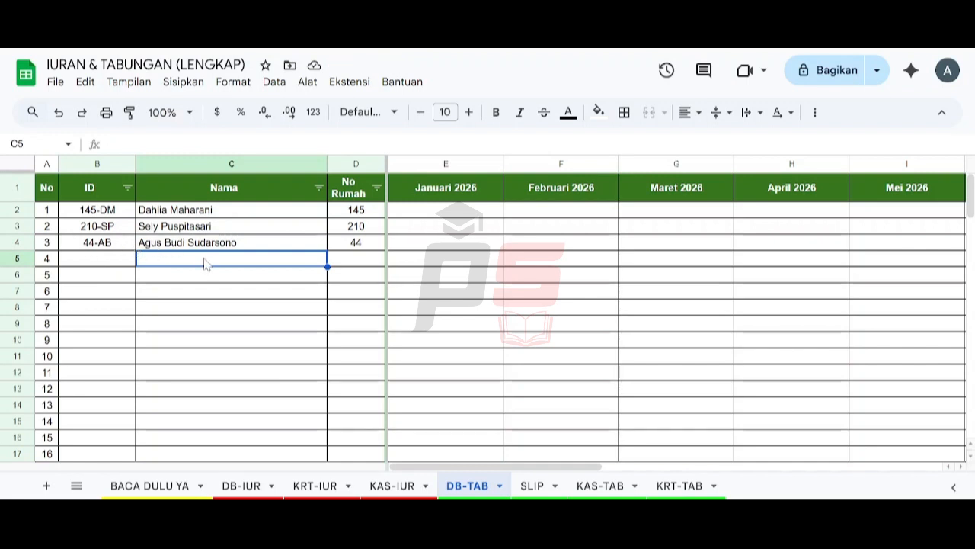
{"action": "key", "text": "Up"}
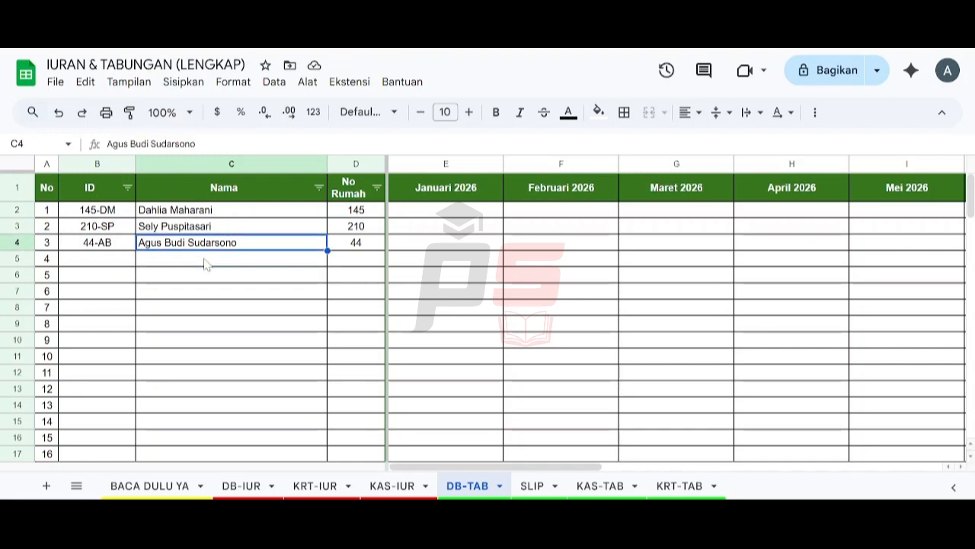
{"action": "key", "text": "shift+Right"}
{"action": "key", "text": "Delete"}
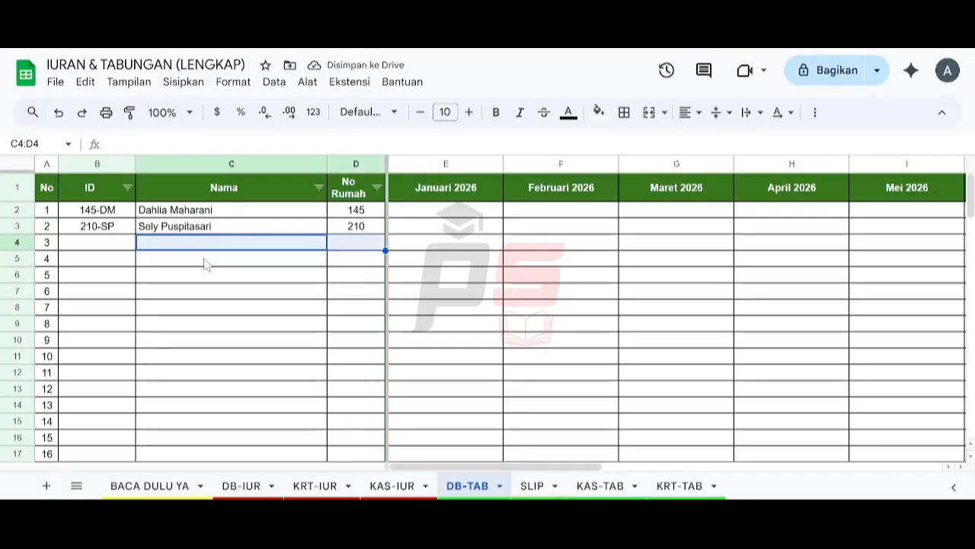
Step: Enter Januari 2026 savings of 100000 and 50000, and Februari savings of 75000 and 200000
{"action": "left_click", "coordinate": [455, 215]}
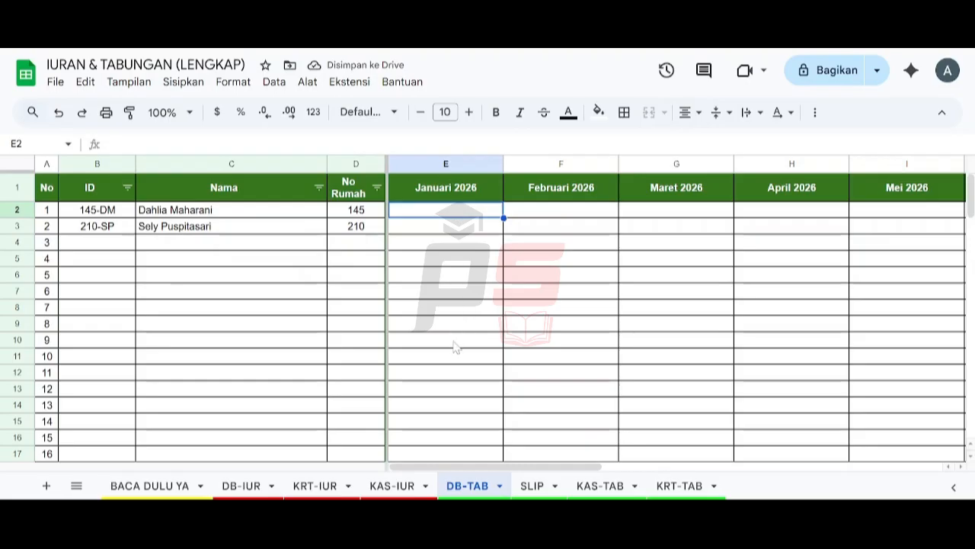
{"action": "type", "text": "100"}
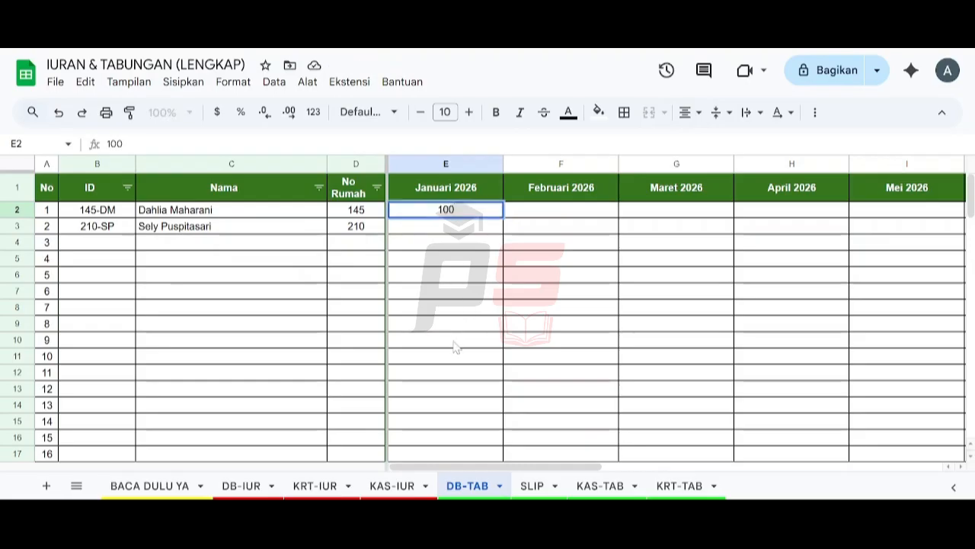
{"action": "type", "text": "000"}
{"action": "key", "text": "Return"}
{"action": "type", "text": "50000"}
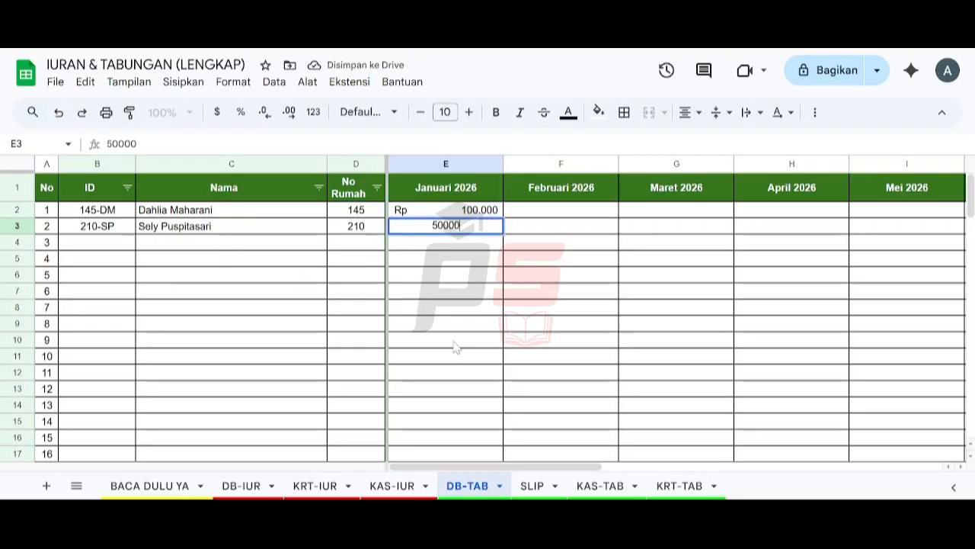
{"action": "key", "text": "Return"}
{"action": "key", "text": "Up"}
{"action": "key", "text": "Right"}
{"action": "key", "text": "Up"}
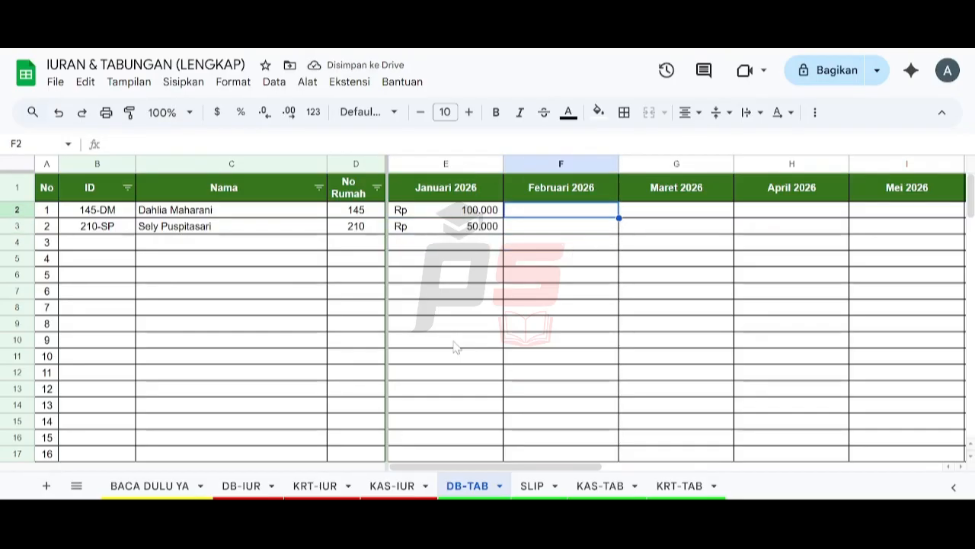
{"action": "type", "text": "75000"}
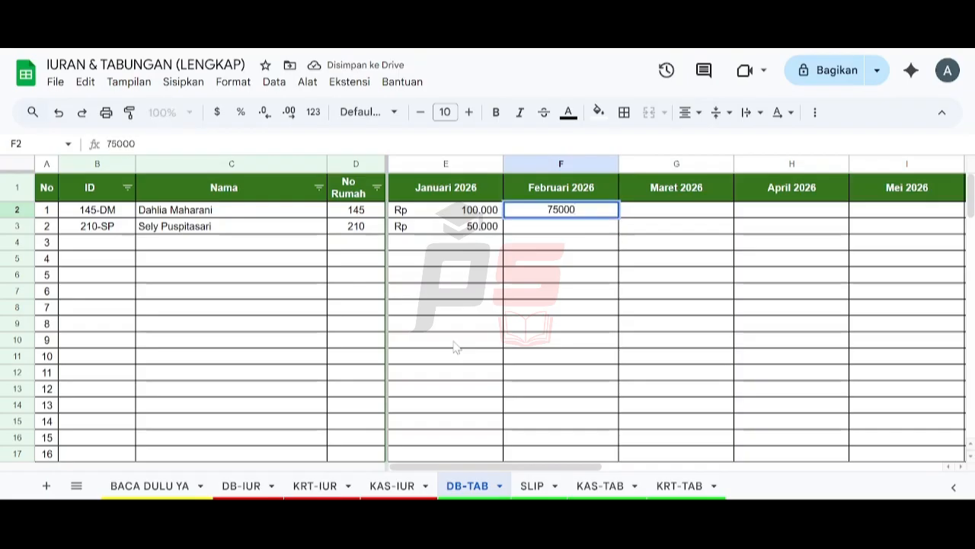
{"action": "key", "text": "Return"}
{"action": "type", "text": "200000"}
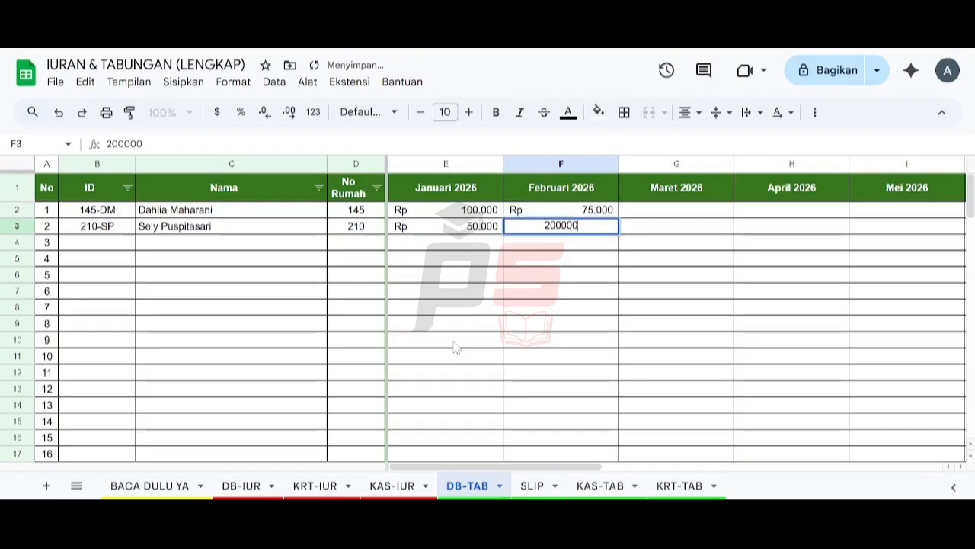
{"action": "key", "text": "Return"}
Step: Record 50000 Maret 2026 savings for both members and switch to the SLIP sheet
{"action": "key", "text": "Right"}
{"action": "key", "text": "Up"}
{"action": "key", "text": "Up"}
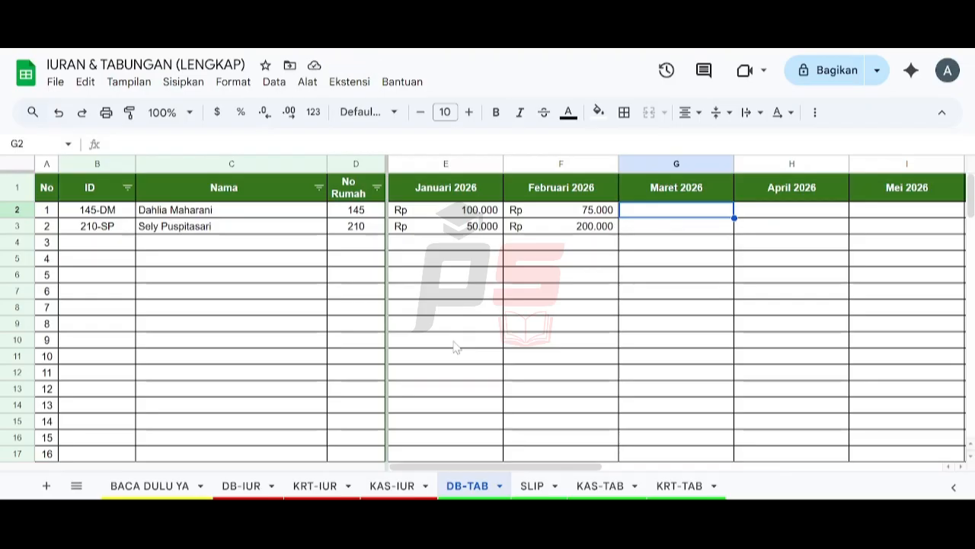
{"action": "type", "text": "50000"}
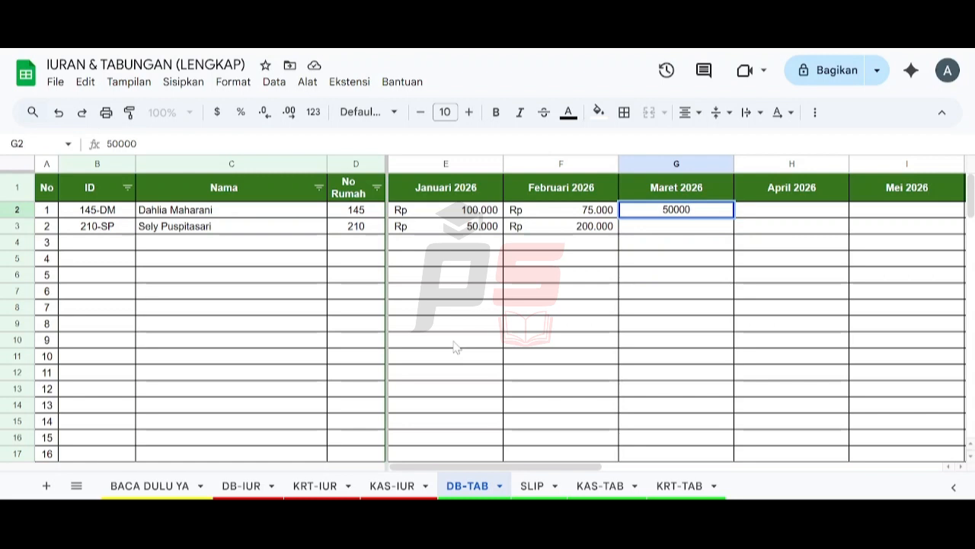
{"action": "key", "text": "Return"}
{"action": "type", "text": "50000"}
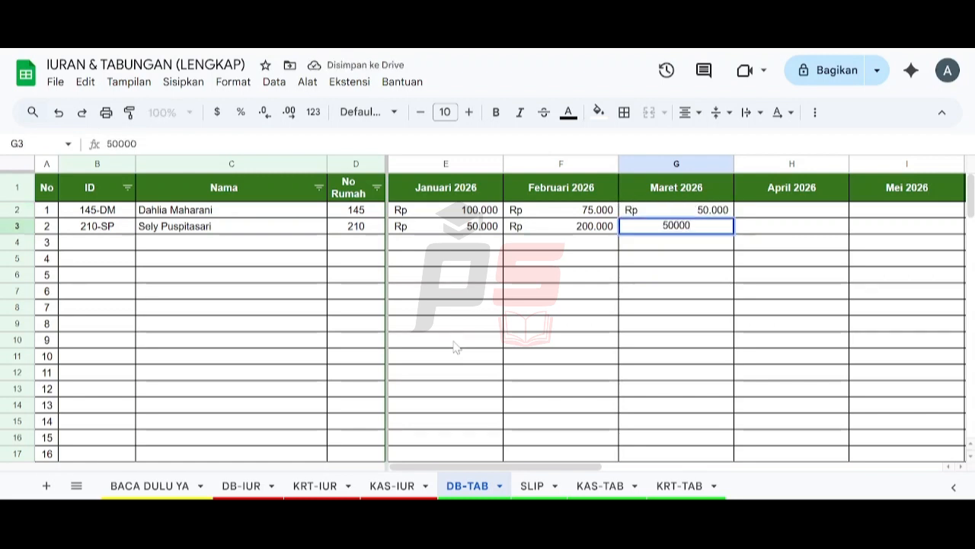
{"action": "key", "text": "Return"}
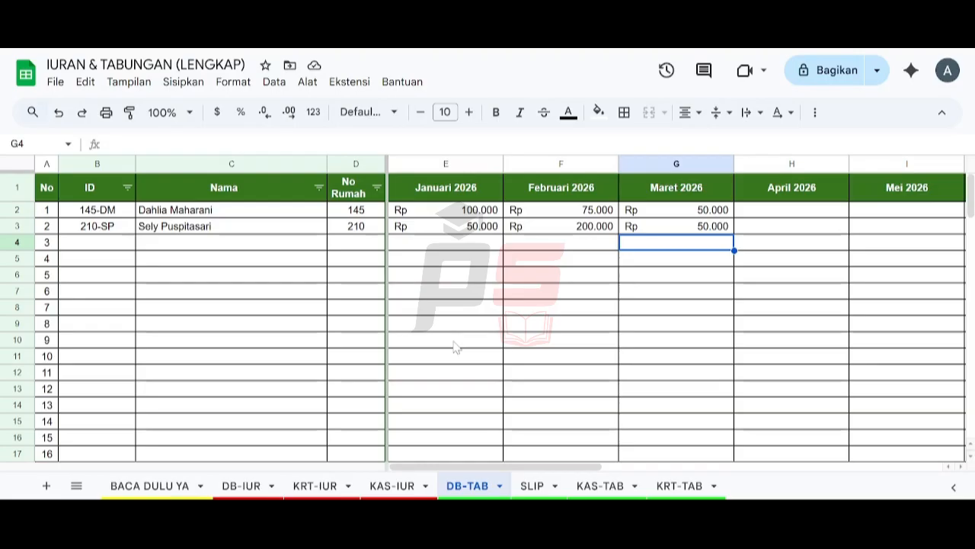
{"action": "left_click", "coordinate": [533, 485]}
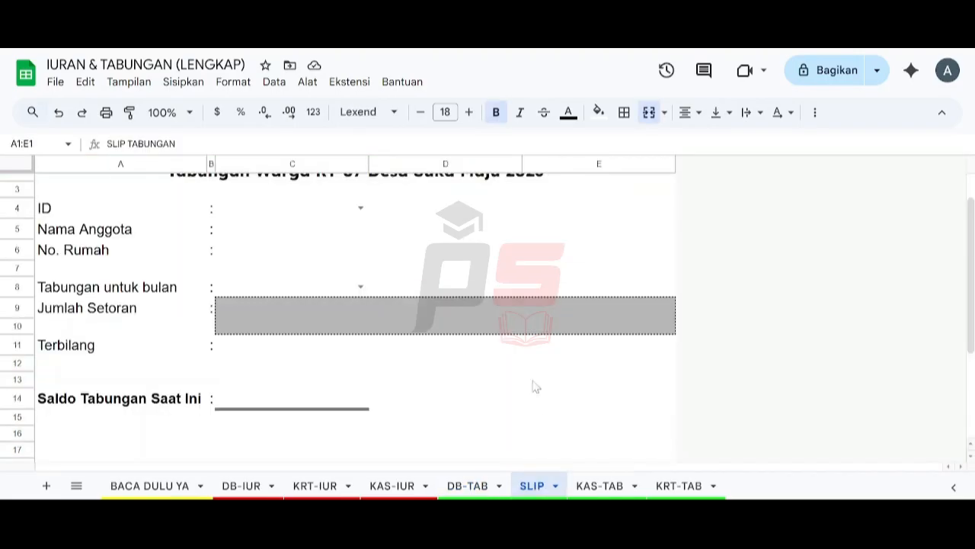
Step: Select member 145-DM from the slip's ID dropdown
{"action": "scroll", "coordinate": [434, 312], "scroll_direction": "up", "scroll_amount": 1}
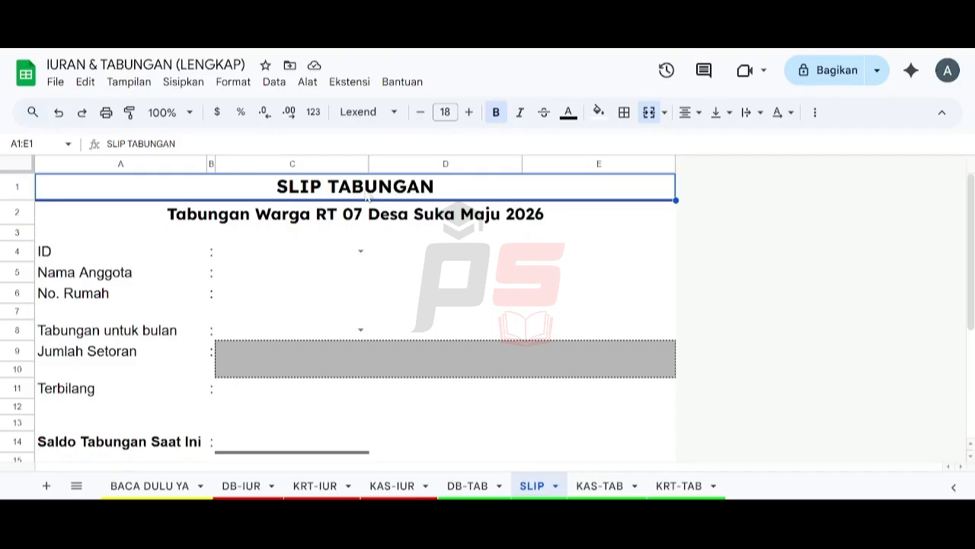
{"action": "left_click", "coordinate": [367, 196]}
{"action": "left_click", "coordinate": [282, 217]}
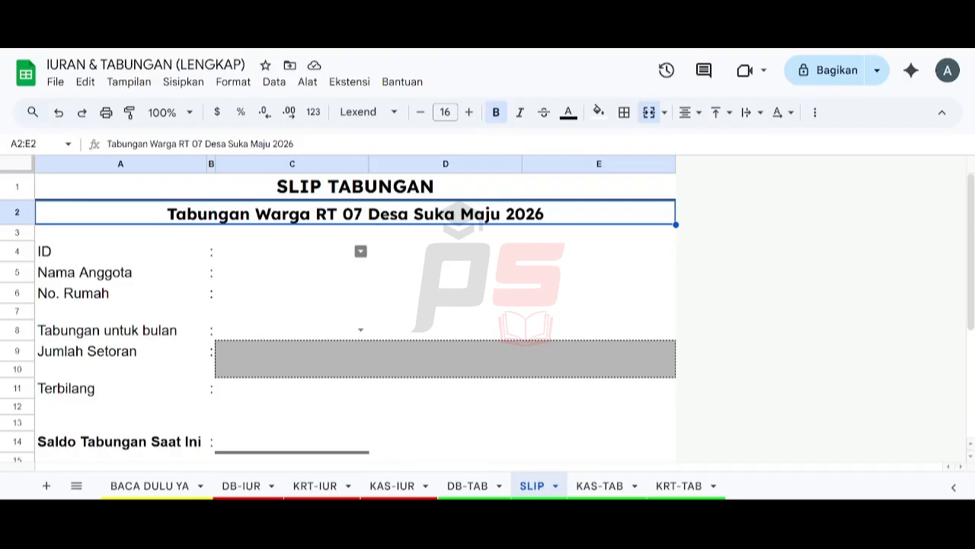
{"action": "left_click", "coordinate": [361, 251]}
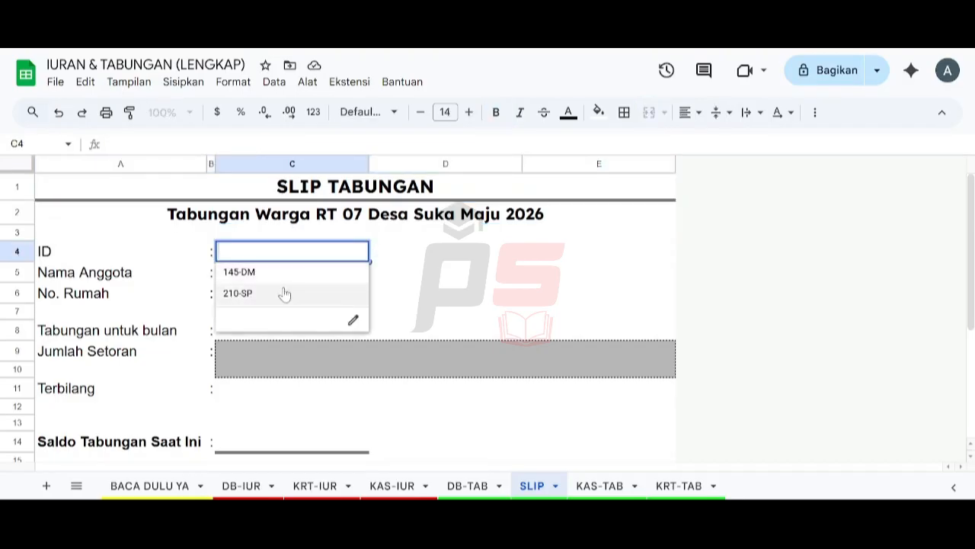
{"action": "left_click", "coordinate": [318, 272]}
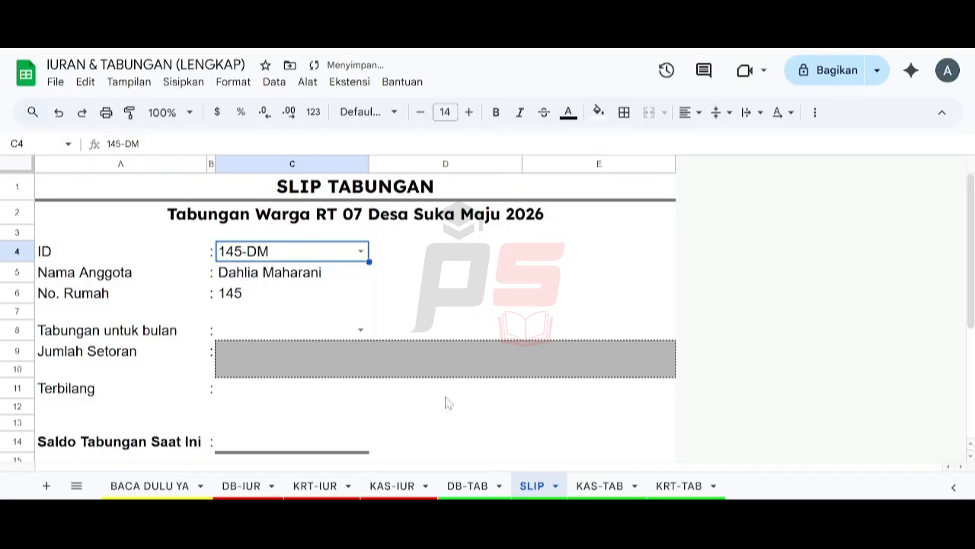
Step: After checking DB-TAB, set the slip month to Januari 2026
{"action": "left_click", "coordinate": [467, 485]}
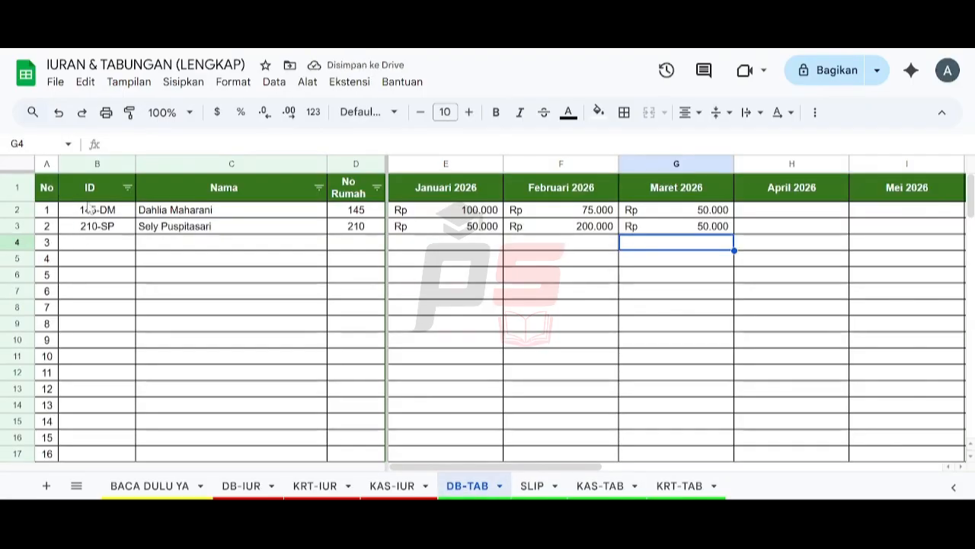
{"action": "left_click", "coordinate": [533, 485]}
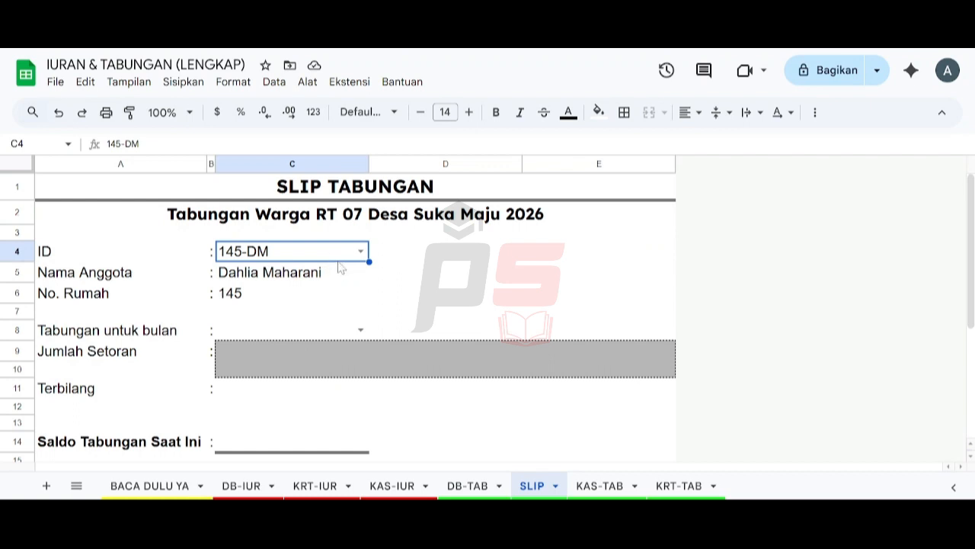
{"action": "left_click", "coordinate": [360, 330]}
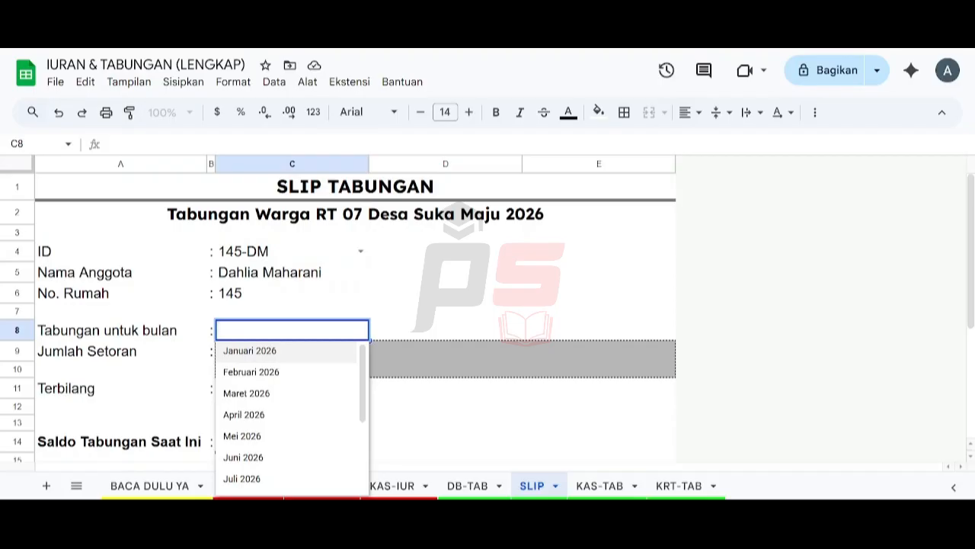
{"action": "left_click", "coordinate": [318, 352]}
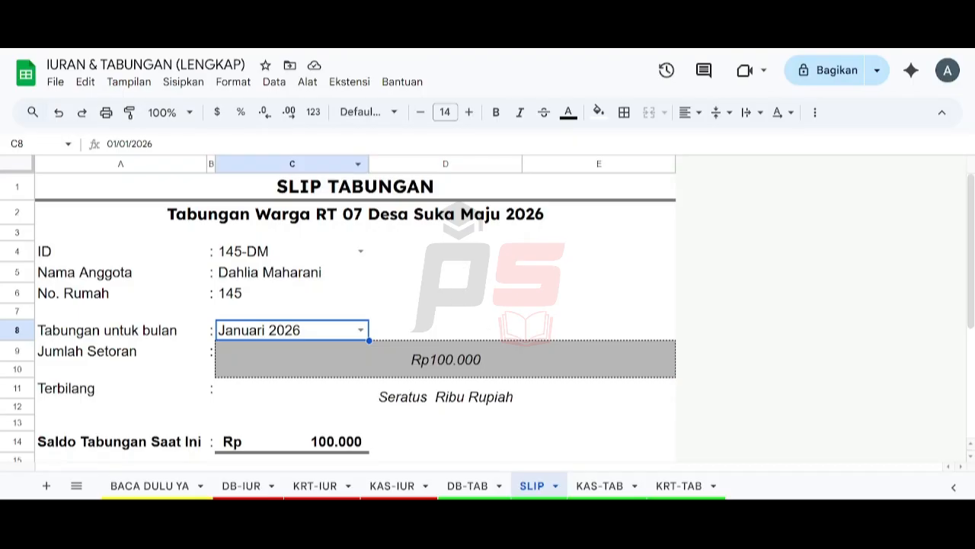
{"action": "left_click", "coordinate": [189, 112]}
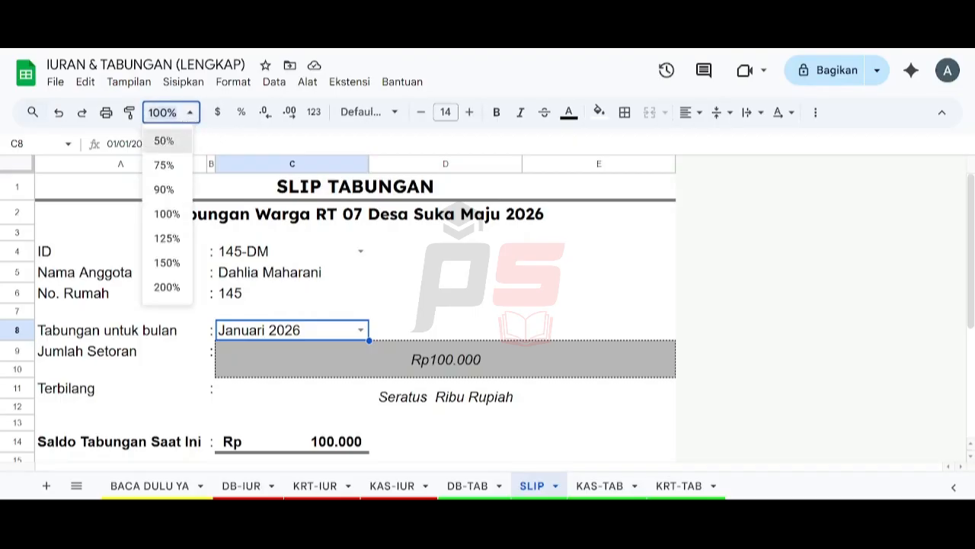
Step: Try 50% and 75% zoom, then set a custom 65% zoom on the slip
{"action": "left_click", "coordinate": [165, 141]}
{"action": "left_click", "coordinate": [189, 115]}
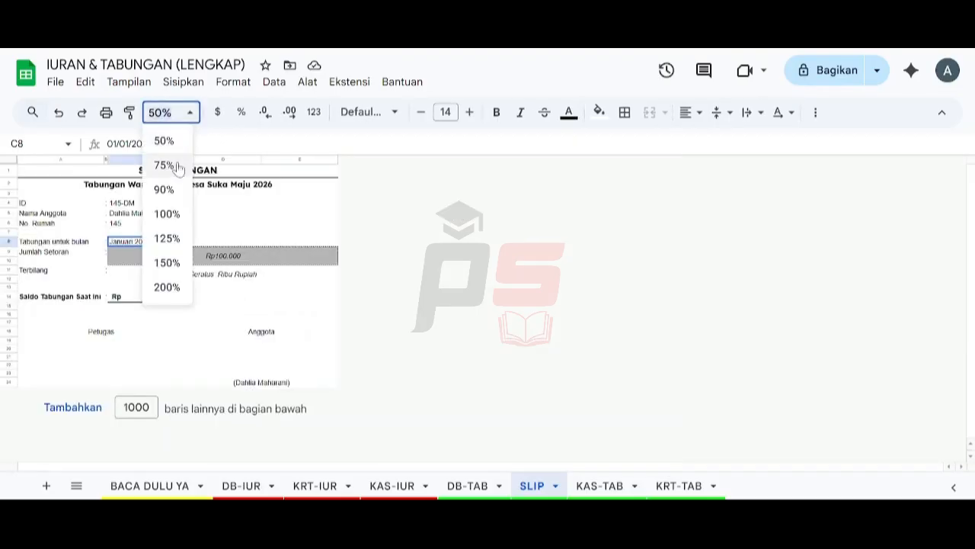
{"action": "left_click", "coordinate": [178, 166]}
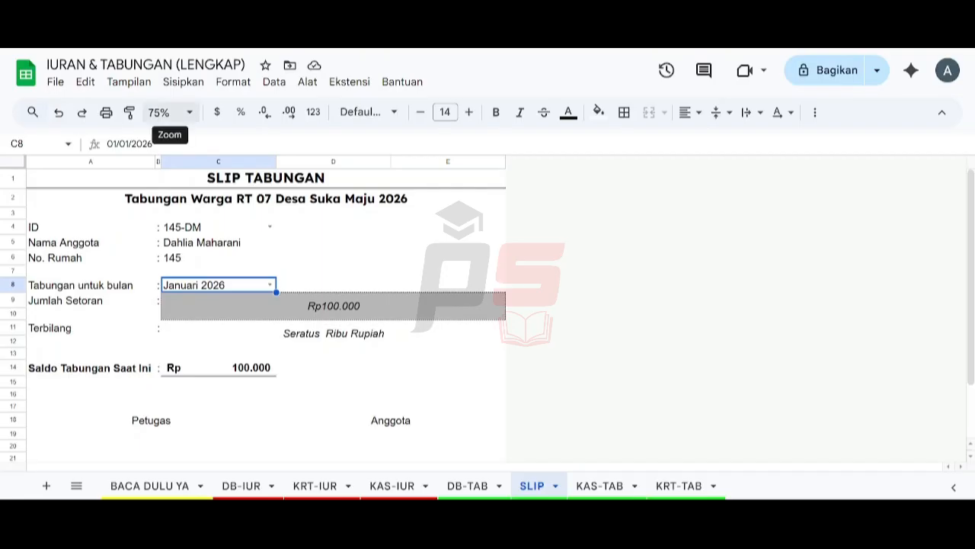
{"action": "left_click", "coordinate": [163, 112]}
{"action": "type", "text": "65"}
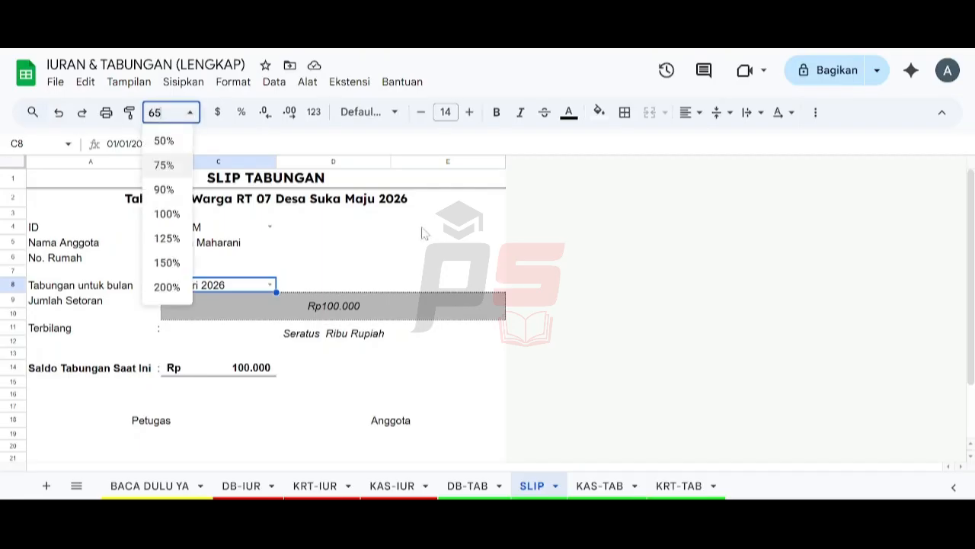
{"action": "key", "text": "Return"}
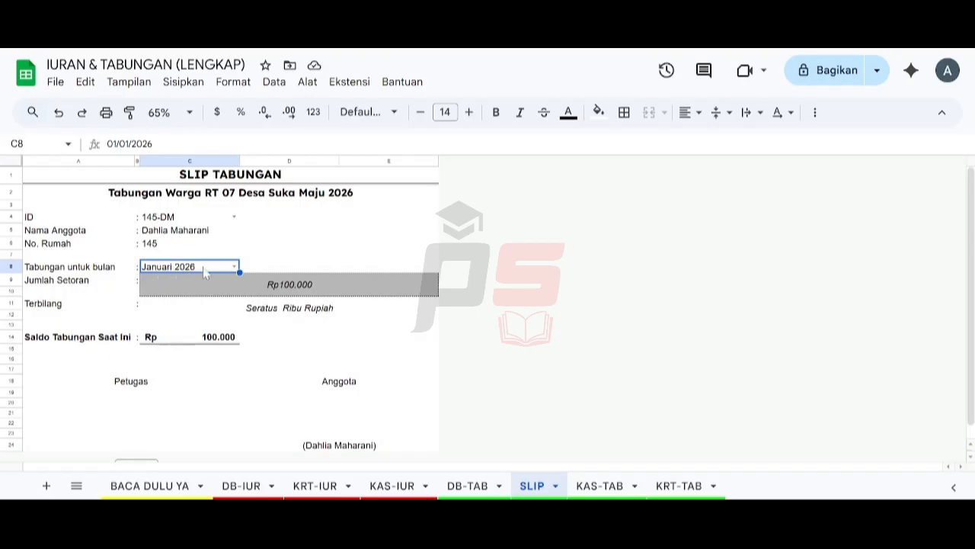
Step: Switch the 145-DM slip month to Februari 2026, then to Maret 2026
{"action": "left_click", "coordinate": [236, 267]}
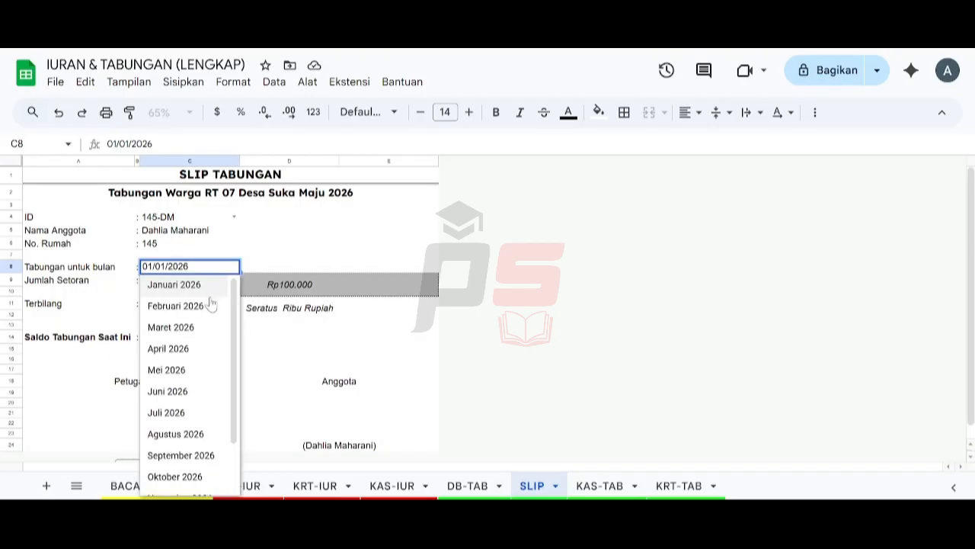
{"action": "left_click", "coordinate": [211, 304]}
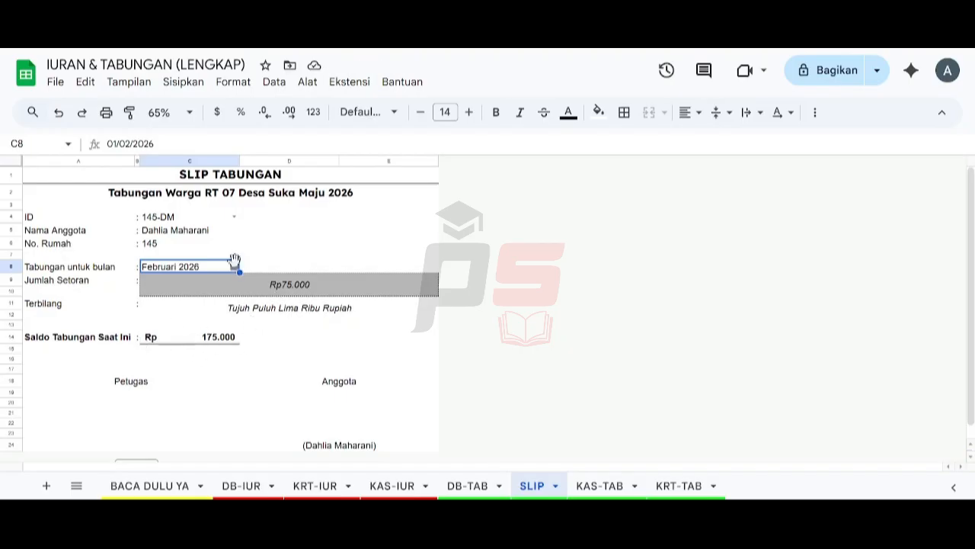
{"action": "left_click", "coordinate": [235, 268]}
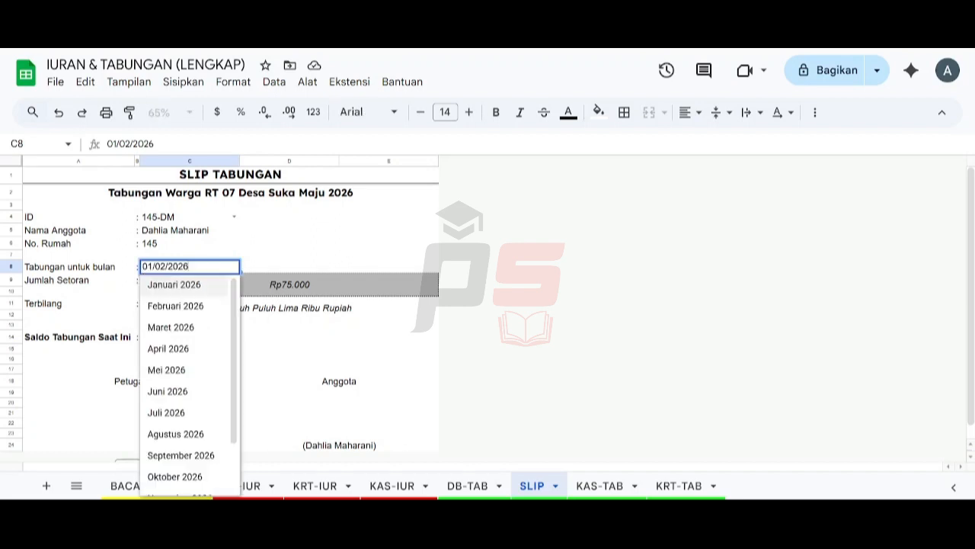
{"action": "left_click", "coordinate": [200, 327]}
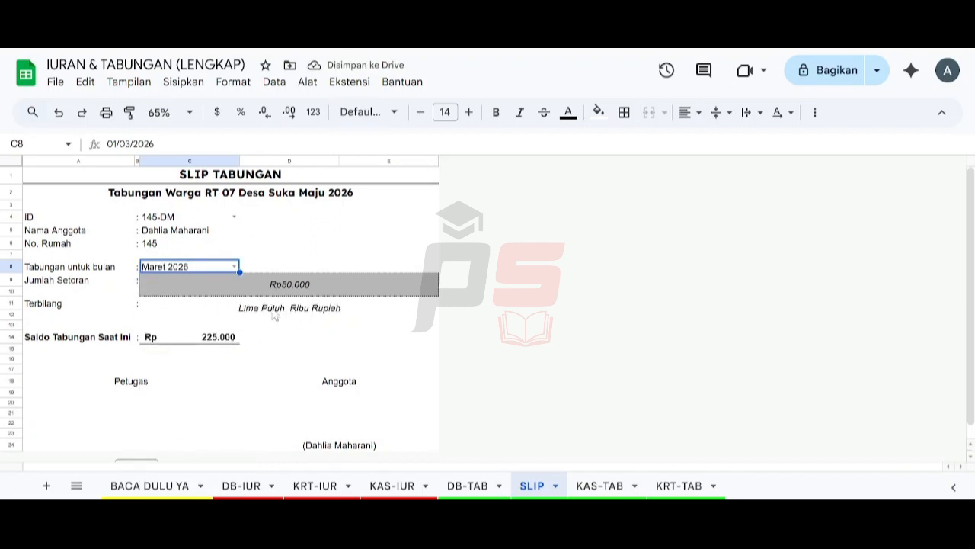
Step: Change the slip to member 210-SP and set the month to Februari 2026
{"action": "left_click", "coordinate": [235, 218]}
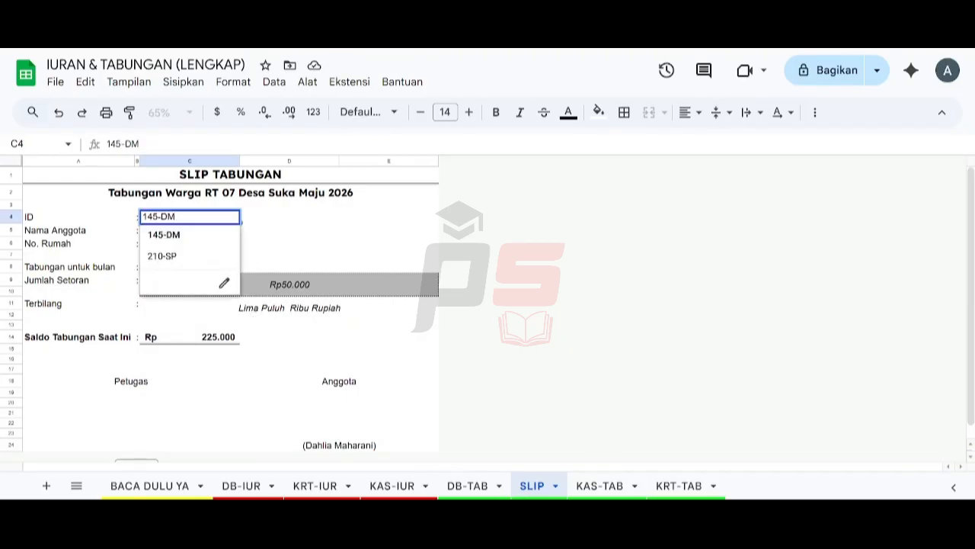
{"action": "left_click", "coordinate": [187, 257]}
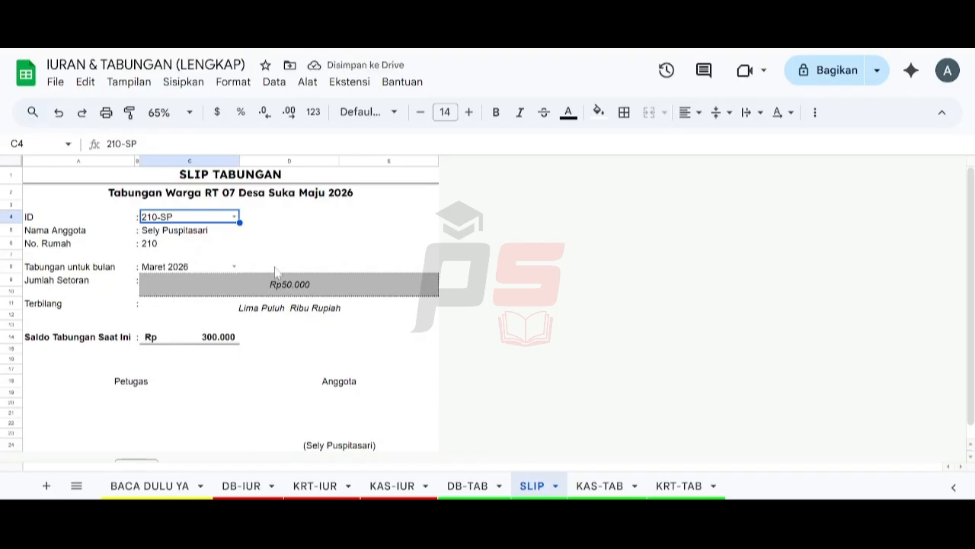
{"action": "left_click", "coordinate": [234, 266]}
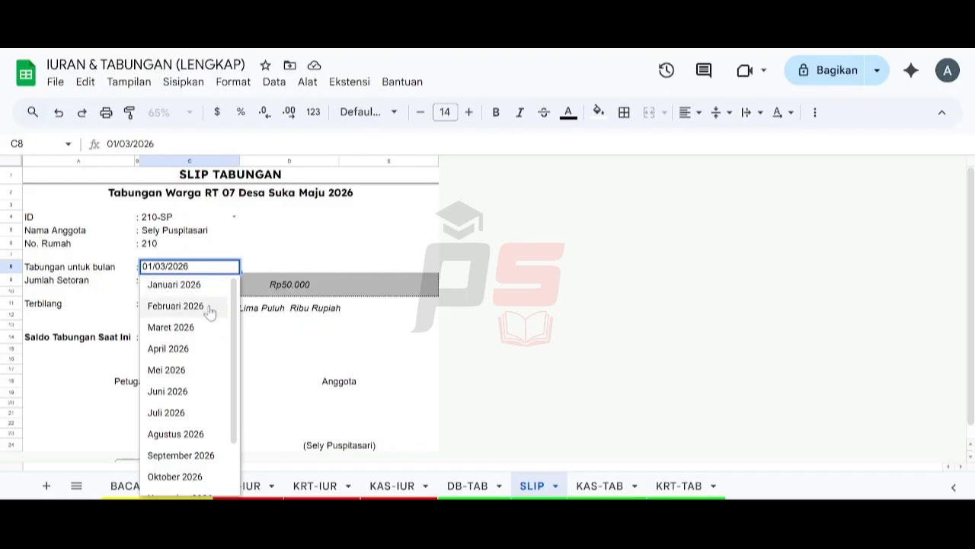
{"action": "left_click", "coordinate": [210, 306]}
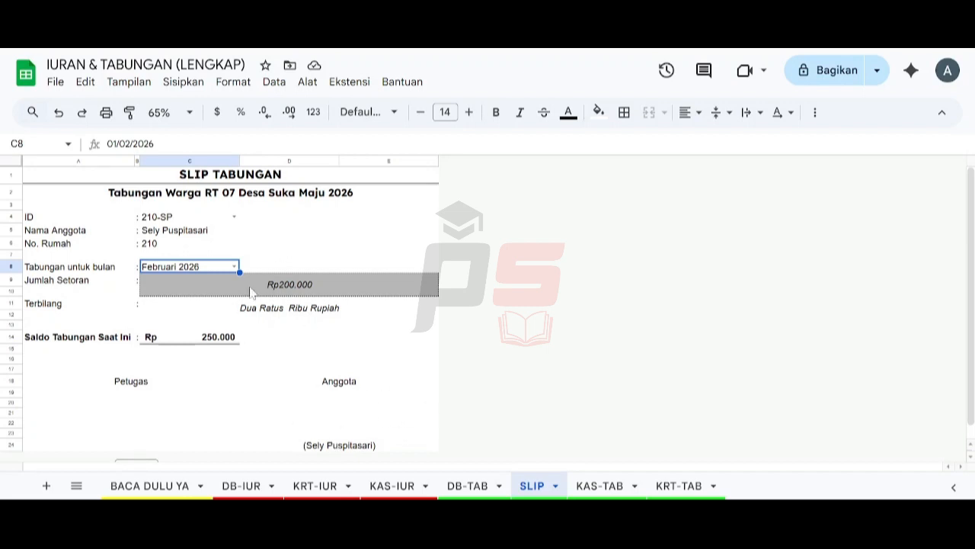
Step: Review the slip's print settings, cancel, and reset the zoom to 100% before viewing KAS-TAB
{"action": "left_click", "coordinate": [108, 113]}
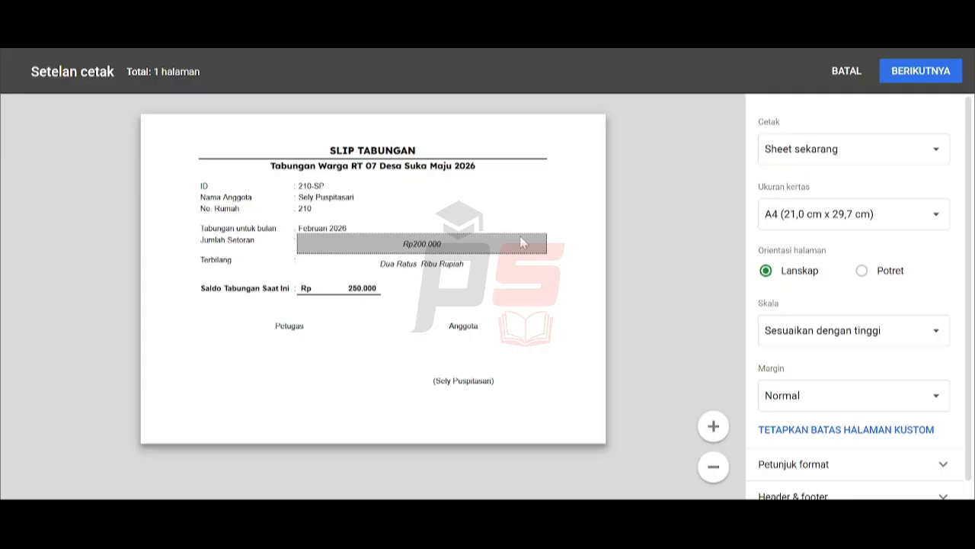
{"action": "left_click", "coordinate": [852, 71]}
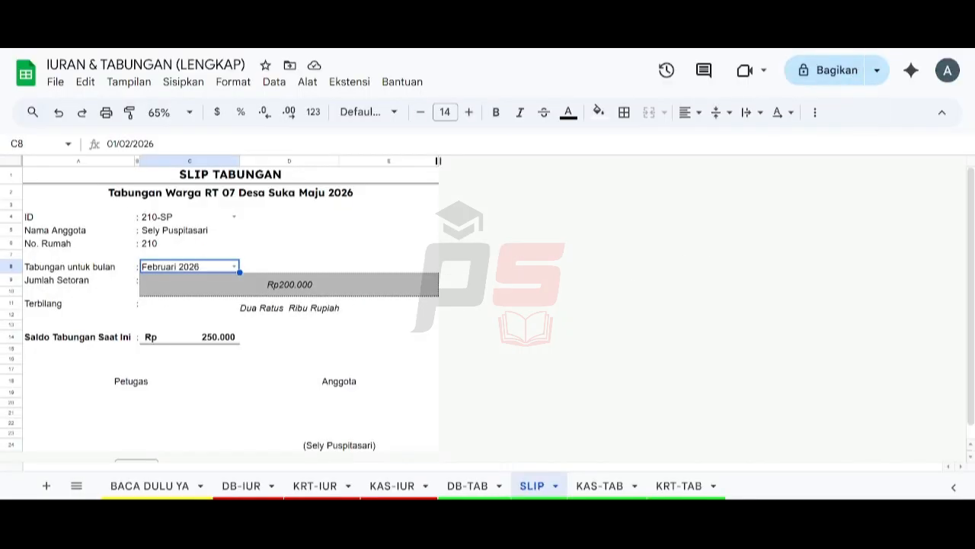
{"action": "left_click", "coordinate": [191, 112]}
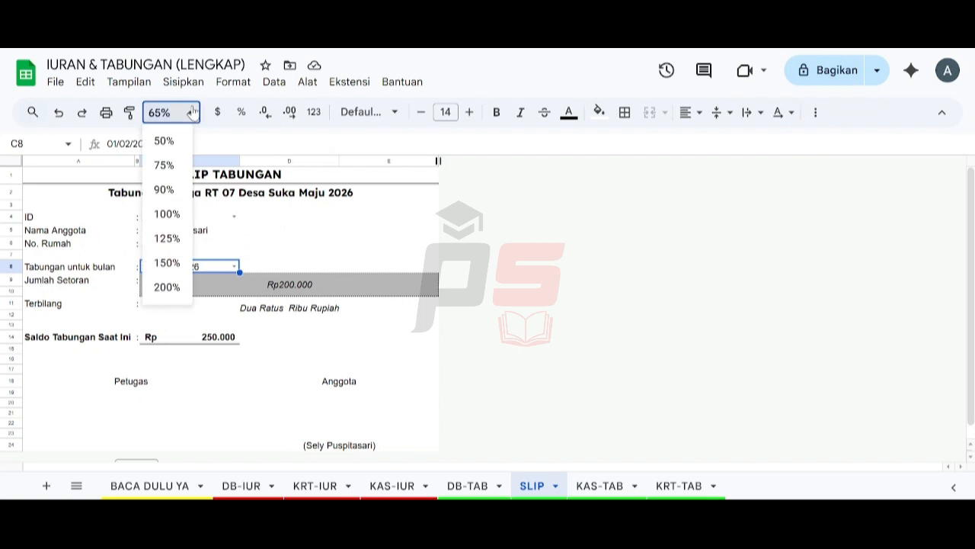
{"action": "left_click", "coordinate": [168, 213]}
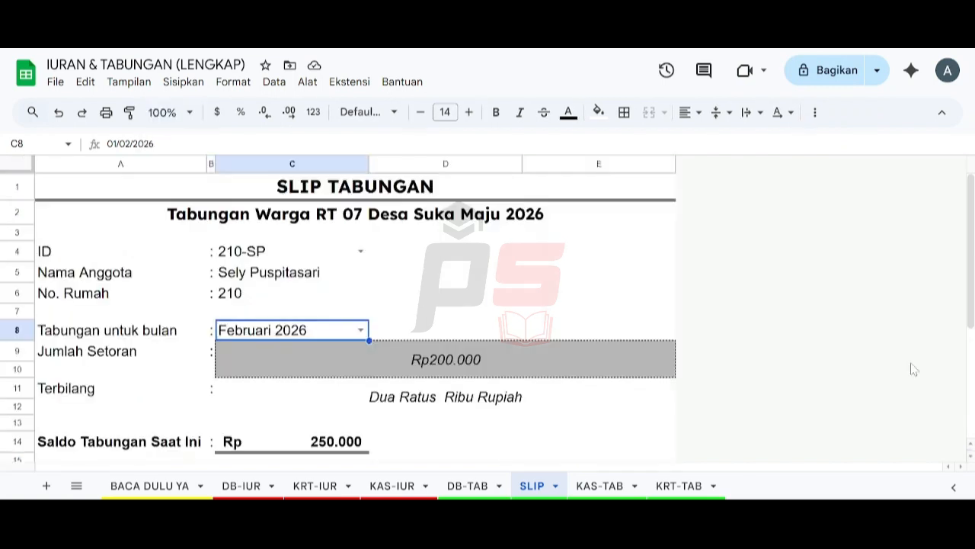
{"action": "left_click", "coordinate": [600, 483]}
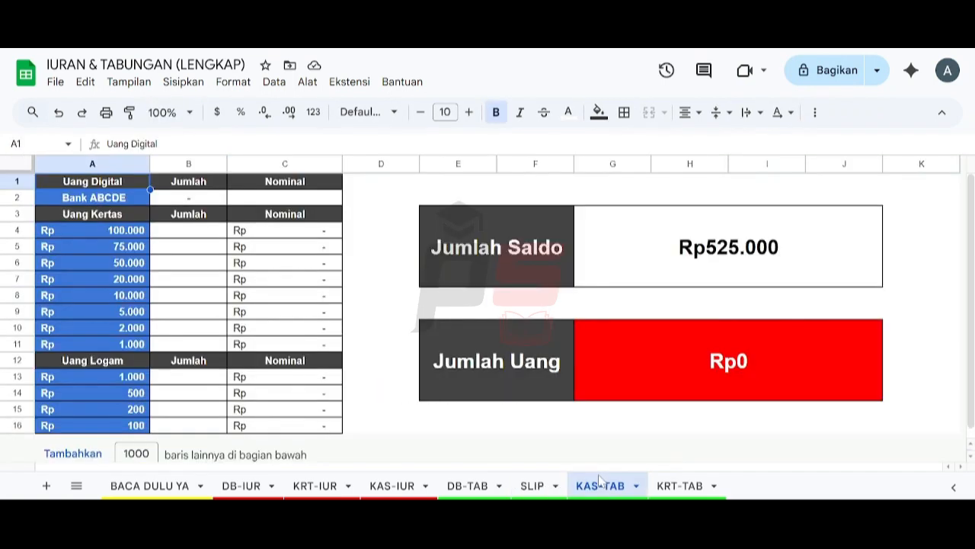
Step: Enter 250000 as the Bank ABCDE amount on KAS-TAB
{"action": "left_click", "coordinate": [270, 196]}
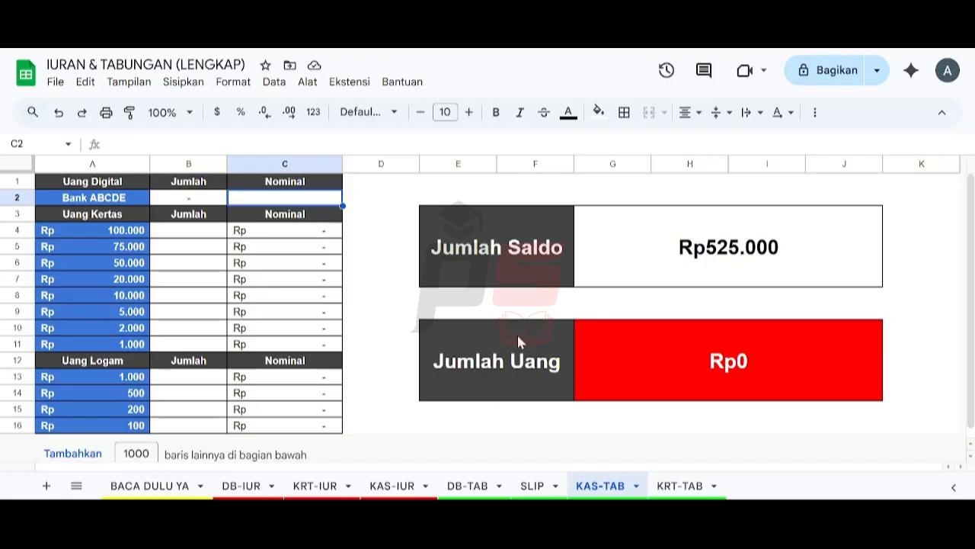
{"action": "type", "text": "250"}
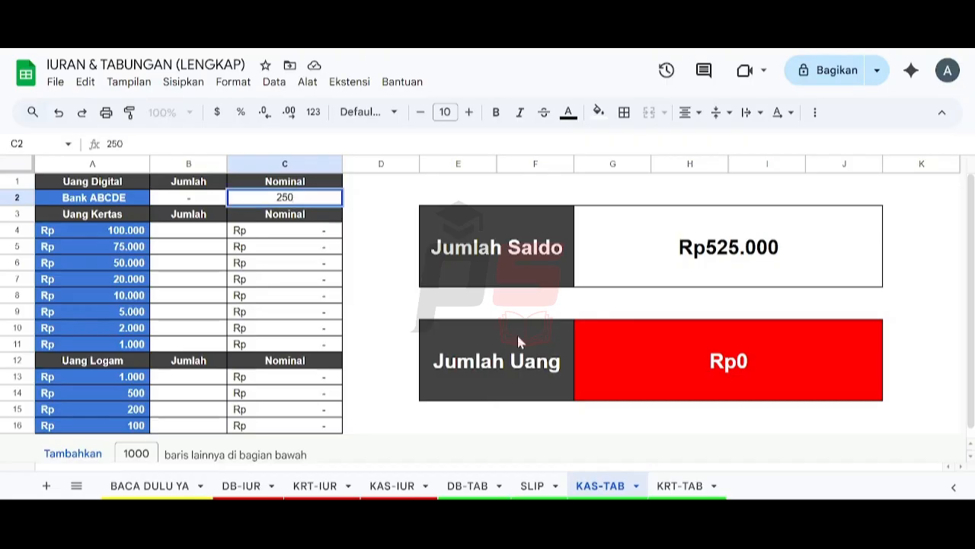
{"action": "type", "text": "000"}
{"action": "key", "text": "Return"}
{"action": "key", "text": "Down"}
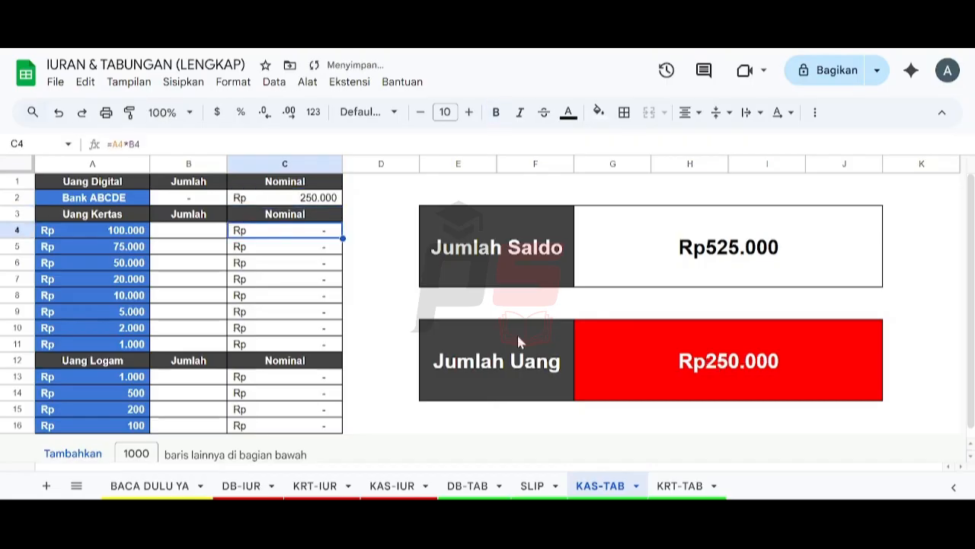
{"action": "key", "text": "Left"}
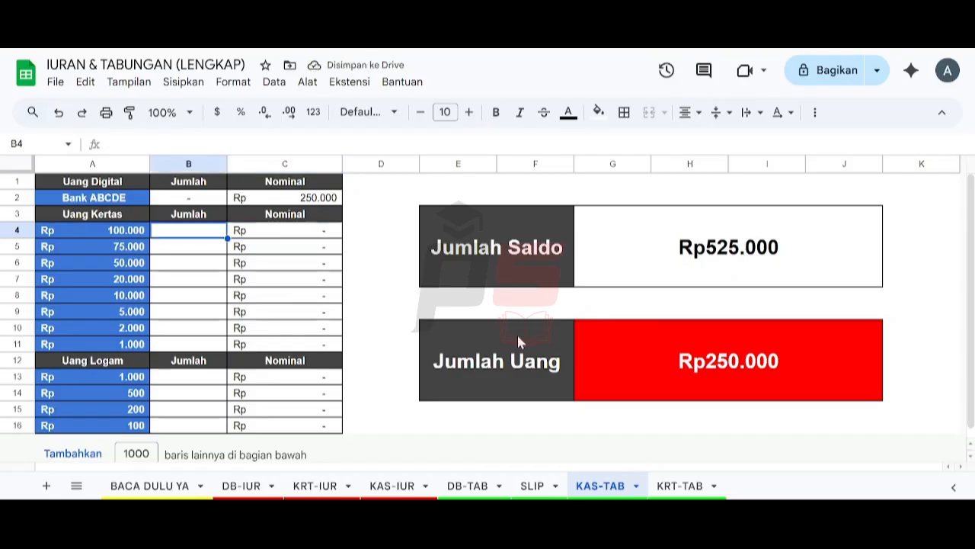
{"action": "key", "text": "Up"}
{"action": "key", "text": "Up"}
{"action": "key", "text": "Left"}
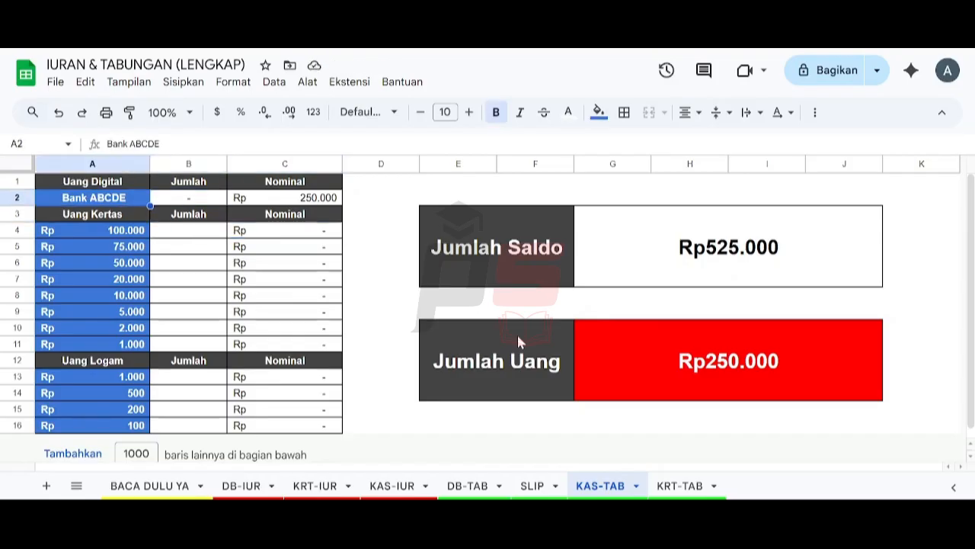
{"action": "key", "text": "Right"}
{"action": "key", "text": "Down"}
{"action": "key", "text": "Down"}
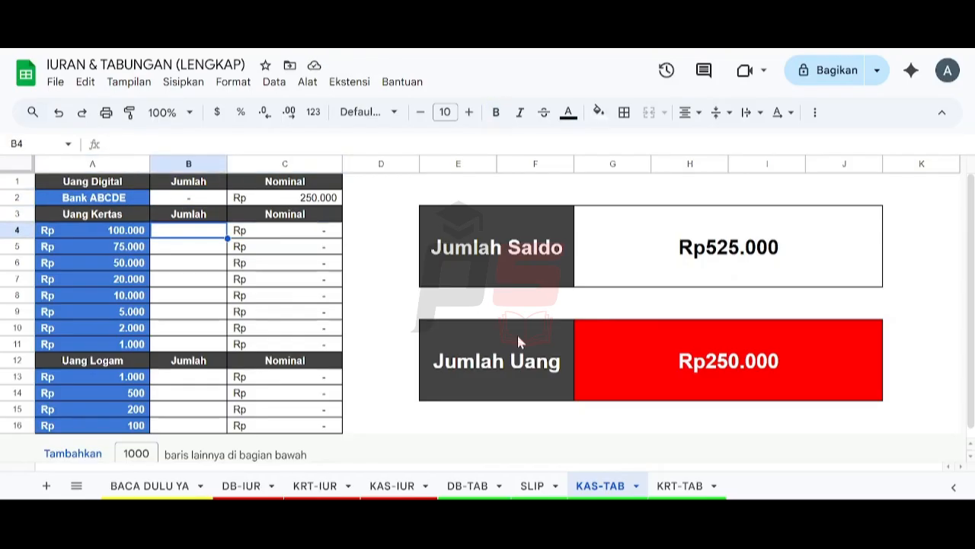
{"action": "key", "text": "Right"}
{"action": "key", "text": "Up"}
{"action": "key", "text": "Up"}
{"action": "key", "text": "Down"}
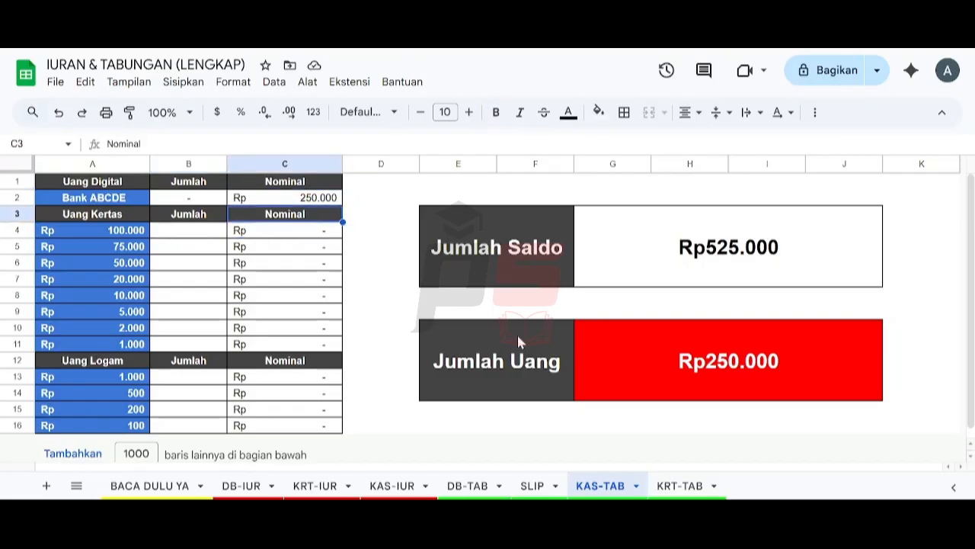
{"action": "key", "text": "Down"}
{"action": "key", "text": "Left"}
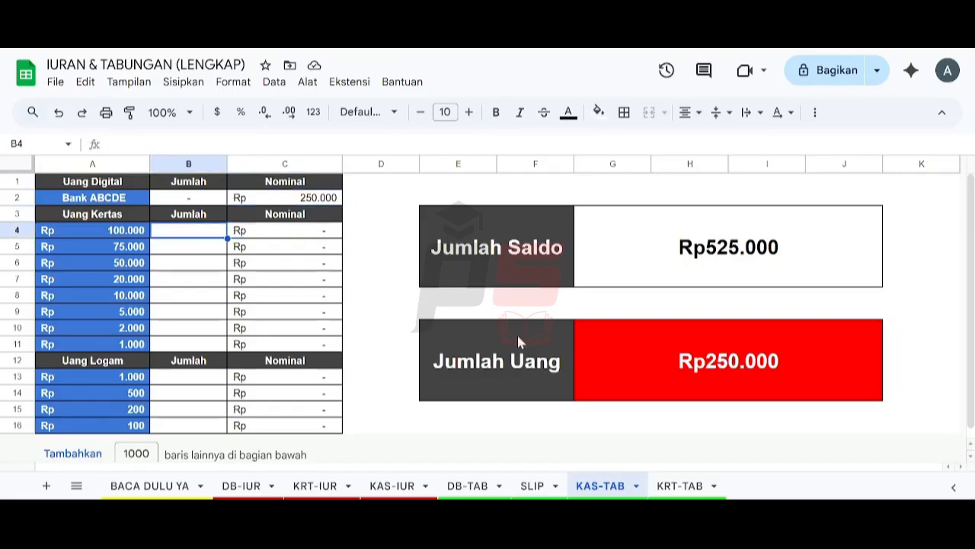
Step: Count one 100.000 note and two 50.000 notes, correcting an initial count of one
{"action": "type", "text": "1"}
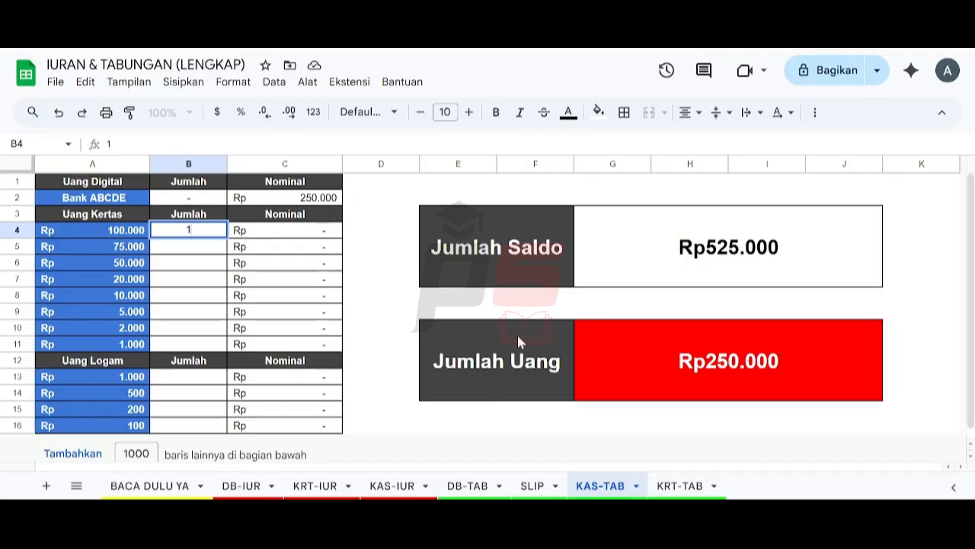
{"action": "key", "text": "Return"}
{"action": "key", "text": "Down"}
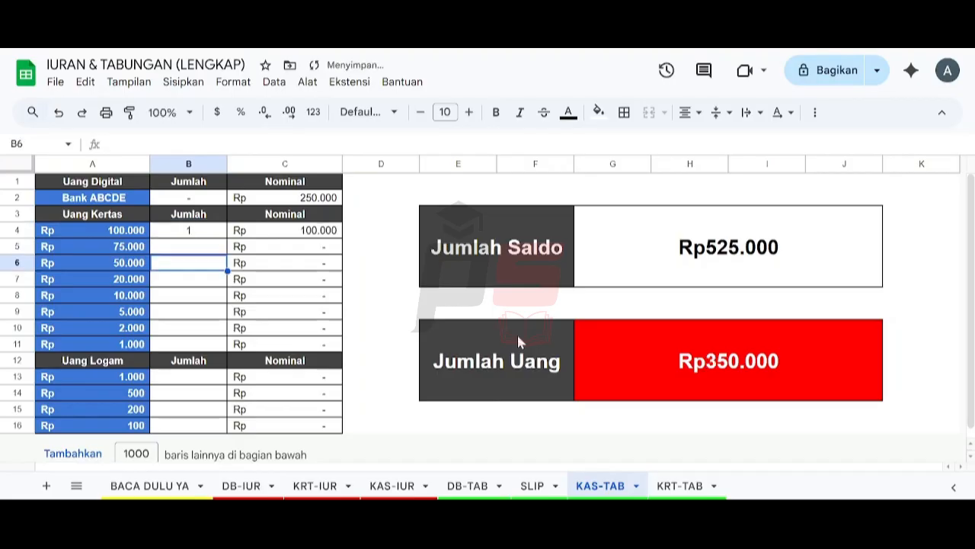
{"action": "type", "text": "1"}
{"action": "key", "text": "Return"}
{"action": "key", "text": "Down"}
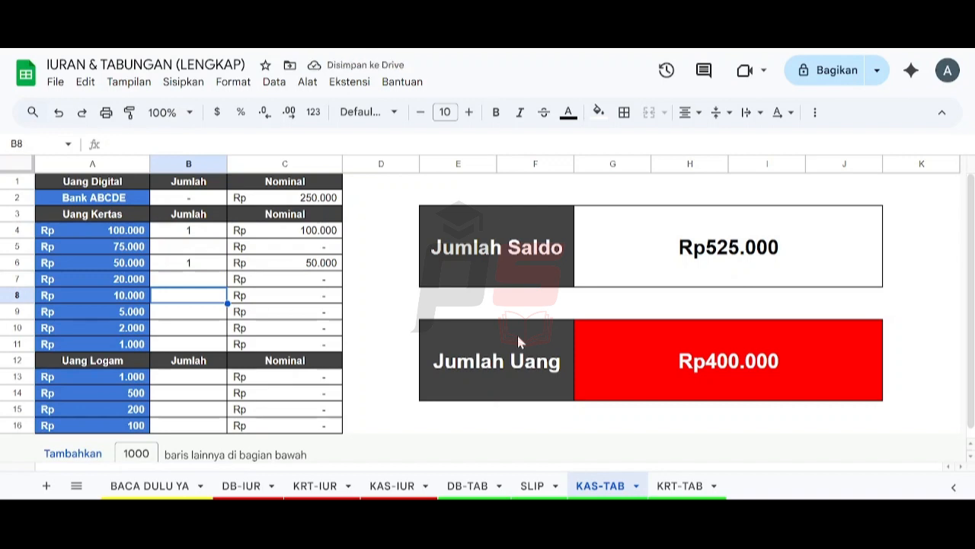
{"action": "type", "text": "2"}
{"action": "key", "text": "Return"}
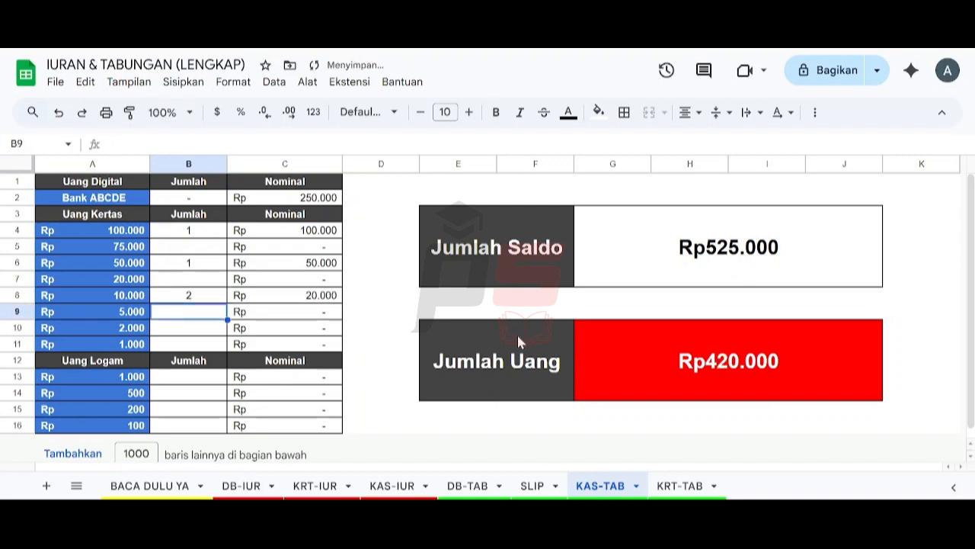
{"action": "key", "text": "Up"}
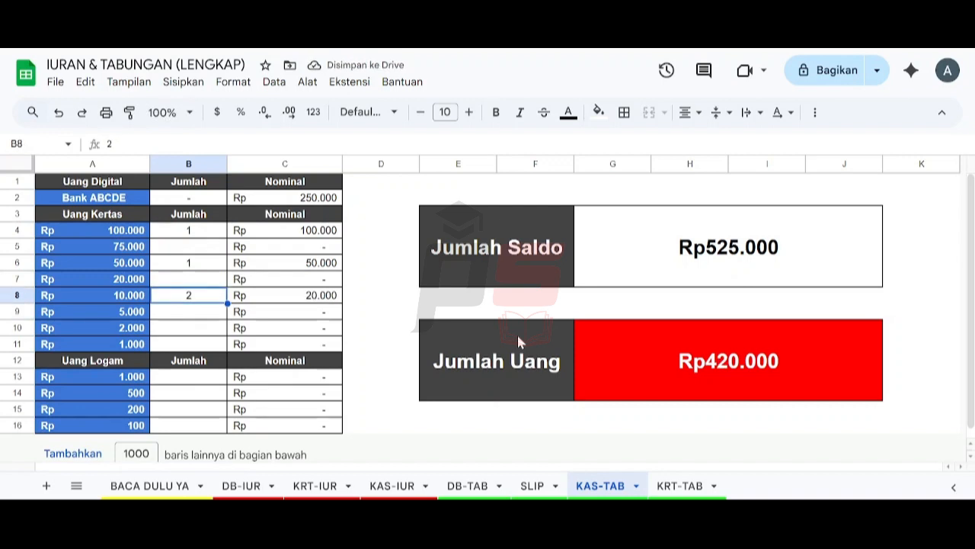
{"action": "key", "text": "Up"}
{"action": "key", "text": "Up"}
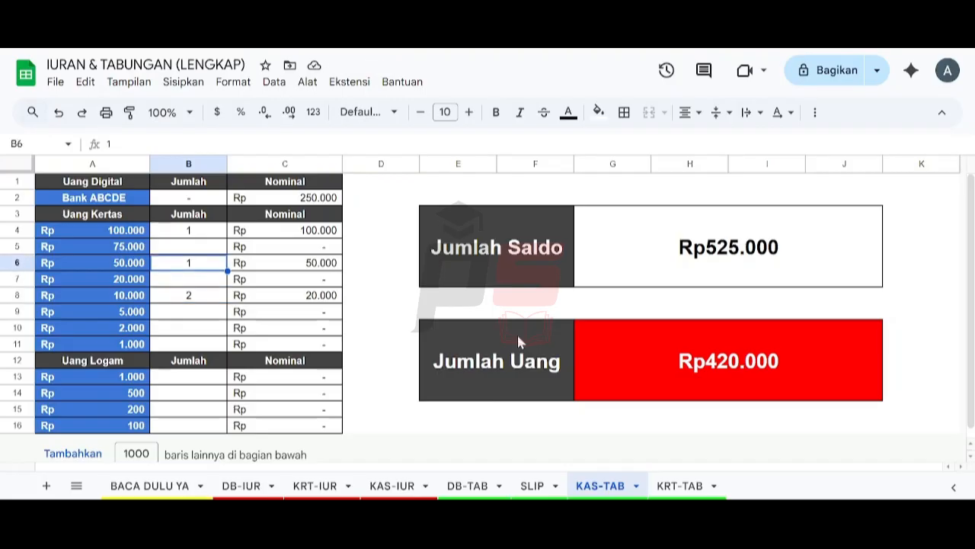
{"action": "type", "text": "2"}
{"action": "key", "text": "Return"}
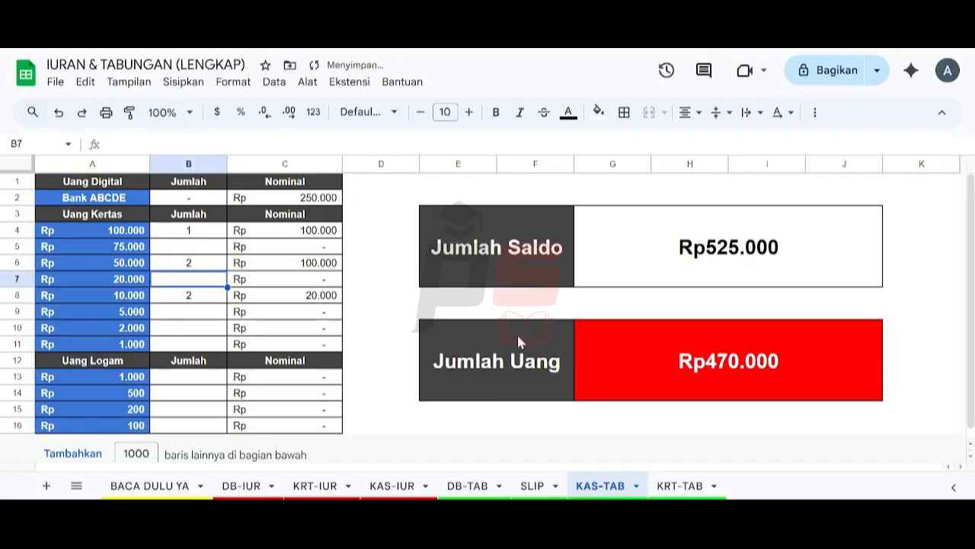
Step: Count two 20.000, three 10.000 and one 5.000 notes, clearing a stray 2.000 entry
{"action": "type", "text": "2"}
{"action": "key", "text": "Return"}
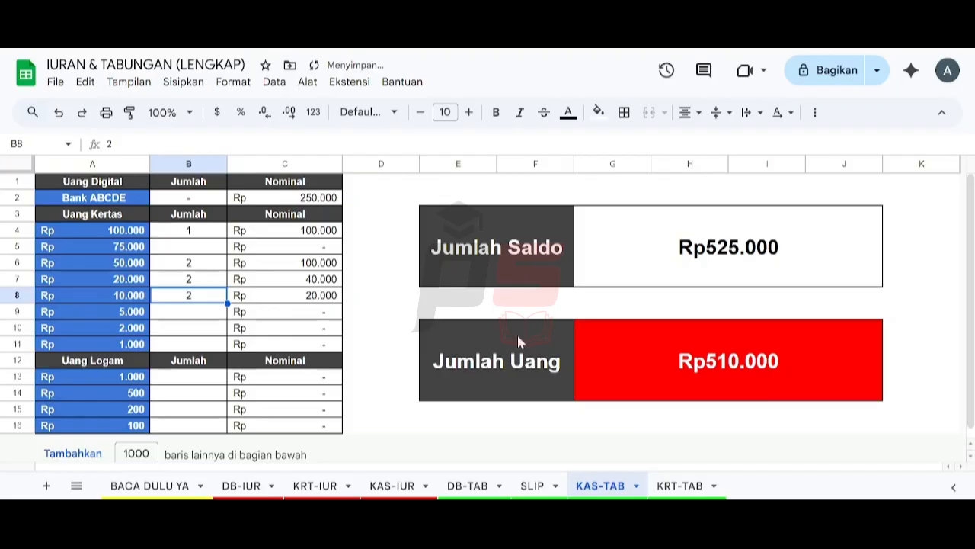
{"action": "type", "text": "3"}
{"action": "key", "text": "Return"}
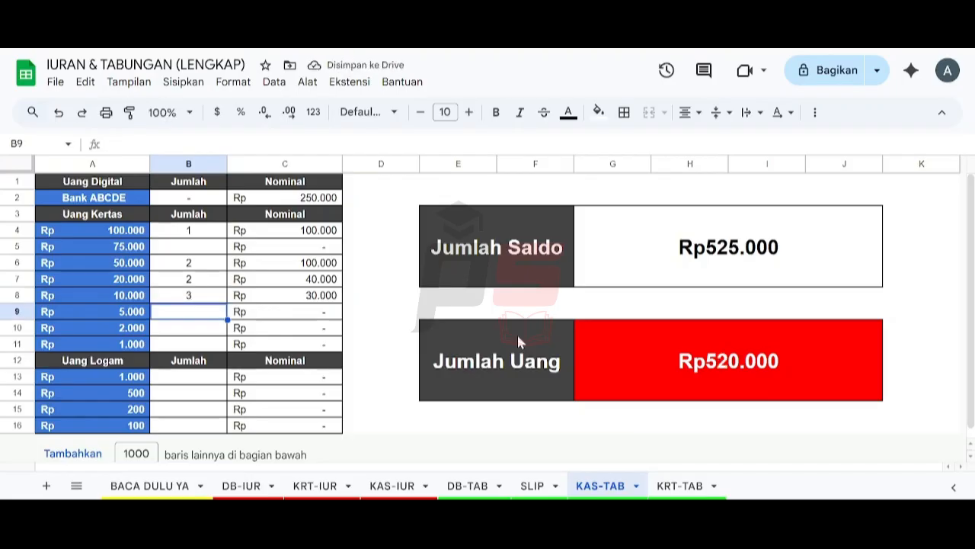
{"action": "type", "text": "1"}
{"action": "key", "text": "Return"}
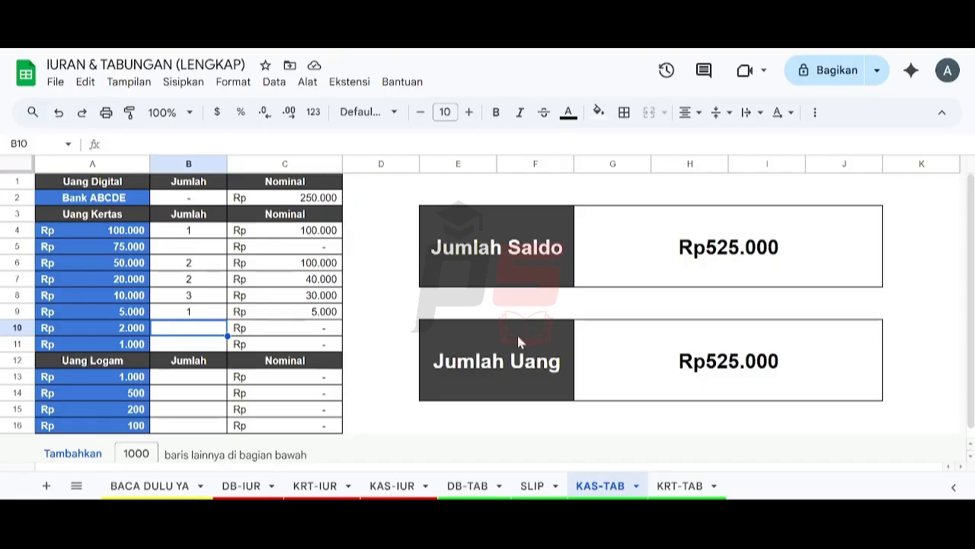
{"action": "type", "text": "1"}
{"action": "key", "text": "Return"}
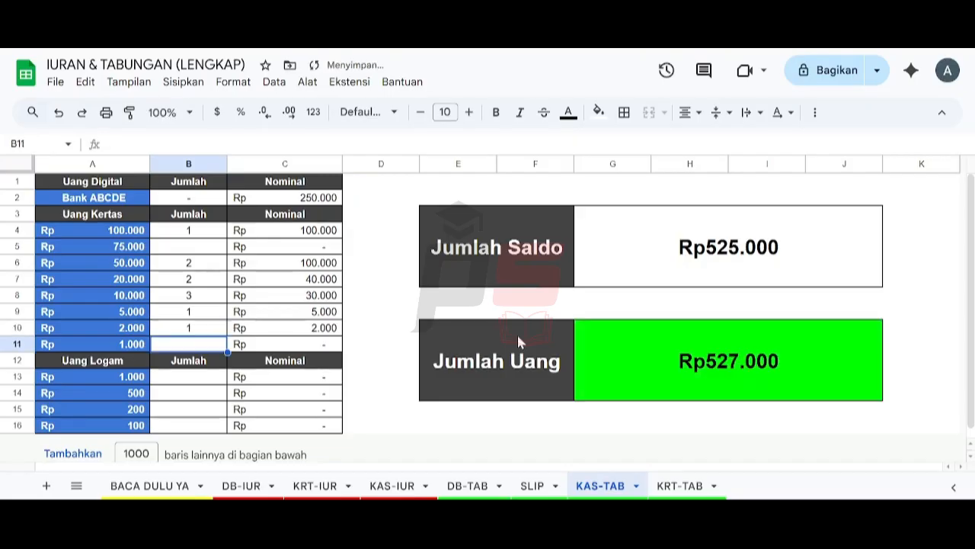
{"action": "key", "text": "Up"}
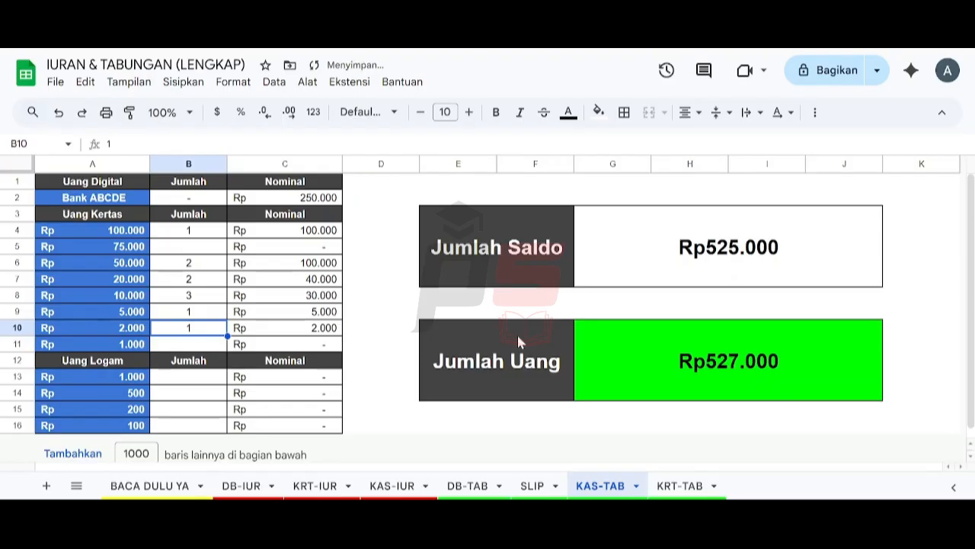
{"action": "key", "text": "Delete"}
{"action": "key", "text": "Up"}
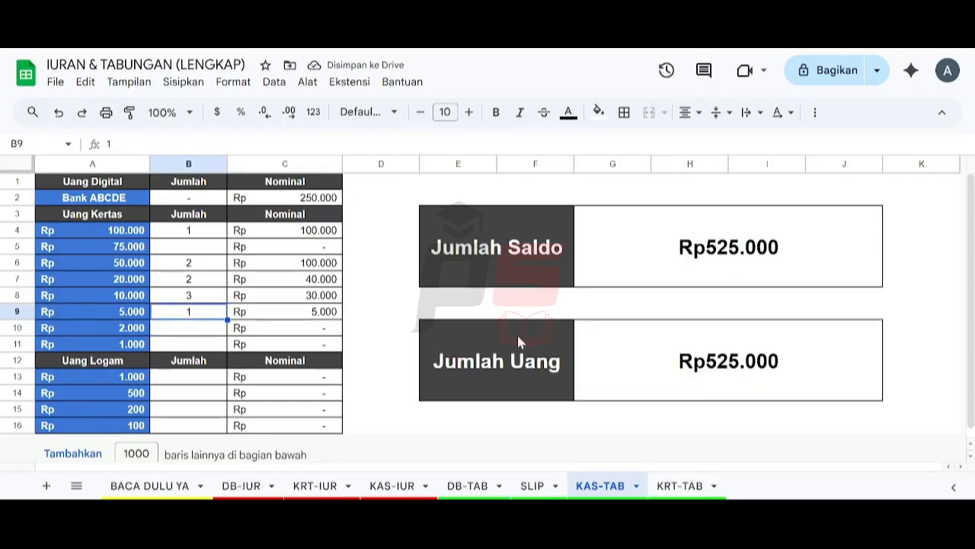
Step: Show 145-DM on the left KRT-TAB card and 210-SP on the right, then open print settings
{"action": "left_click", "coordinate": [678, 487]}
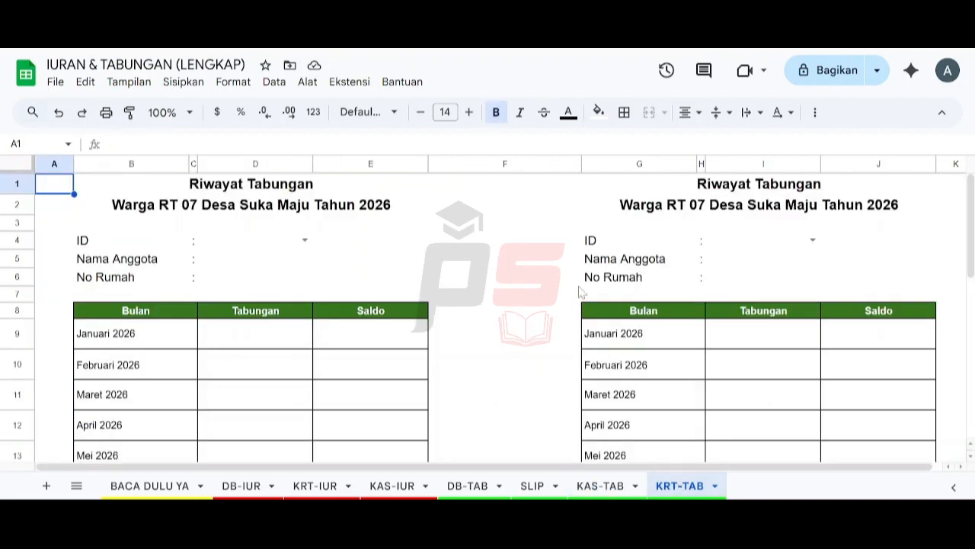
{"action": "left_click", "coordinate": [305, 239]}
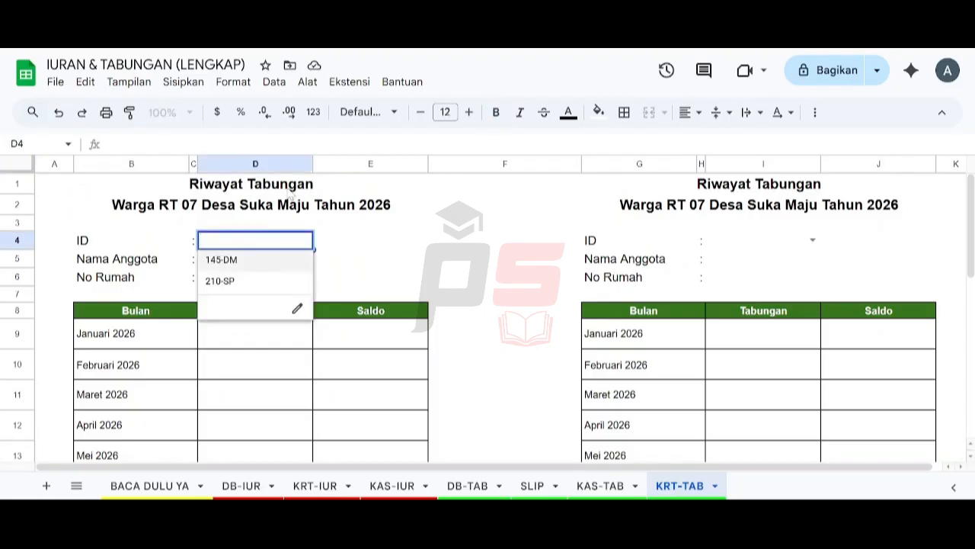
{"action": "left_click", "coordinate": [262, 260]}
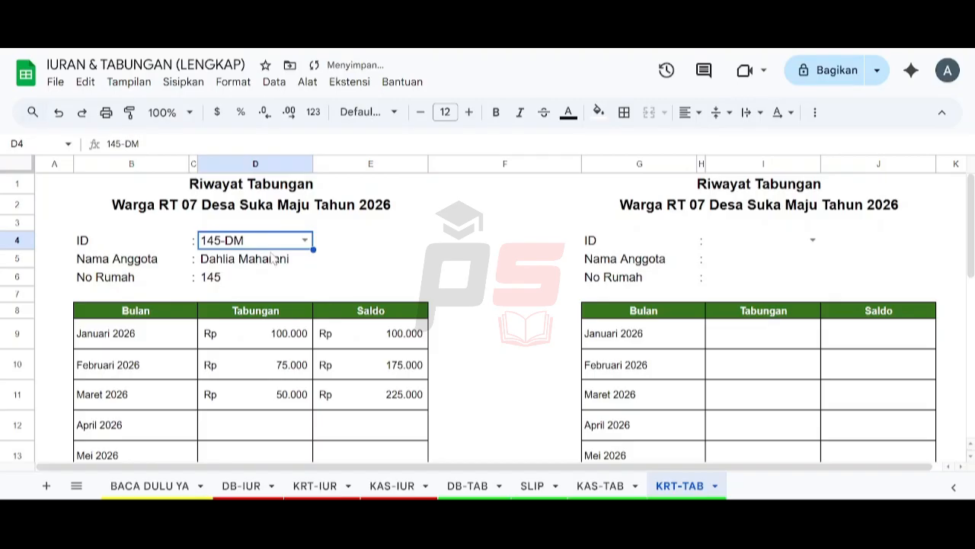
{"action": "left_click", "coordinate": [808, 241]}
{"action": "left_click", "coordinate": [813, 241]}
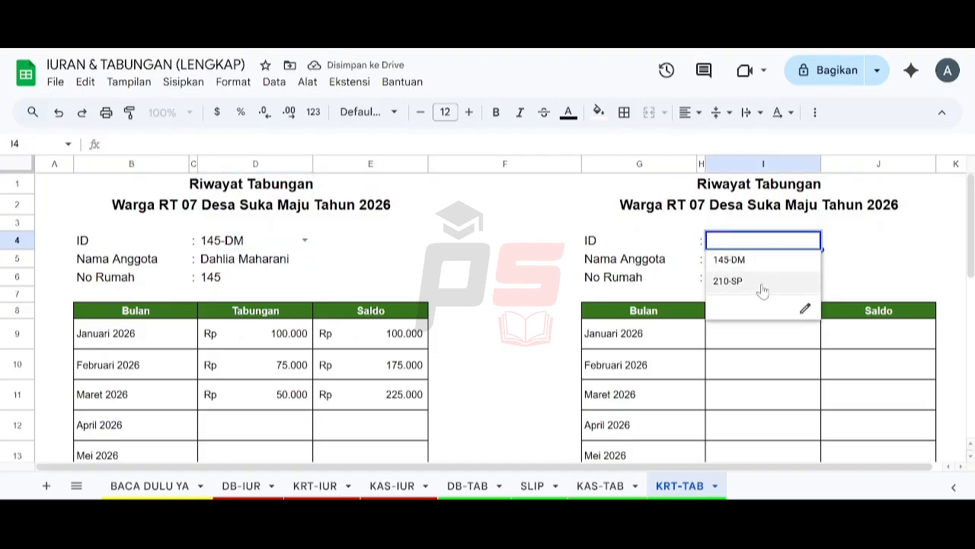
{"action": "left_click", "coordinate": [762, 282]}
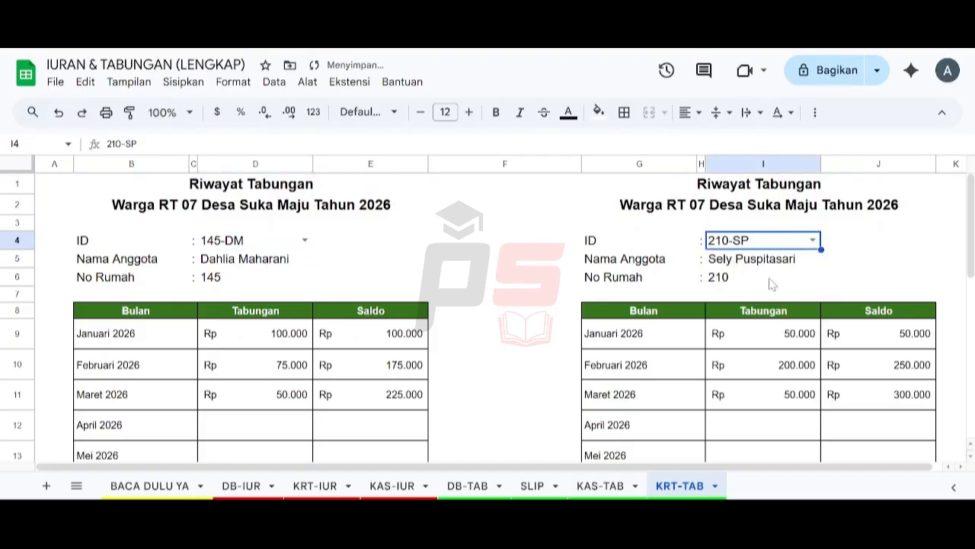
{"action": "left_click", "coordinate": [106, 115]}
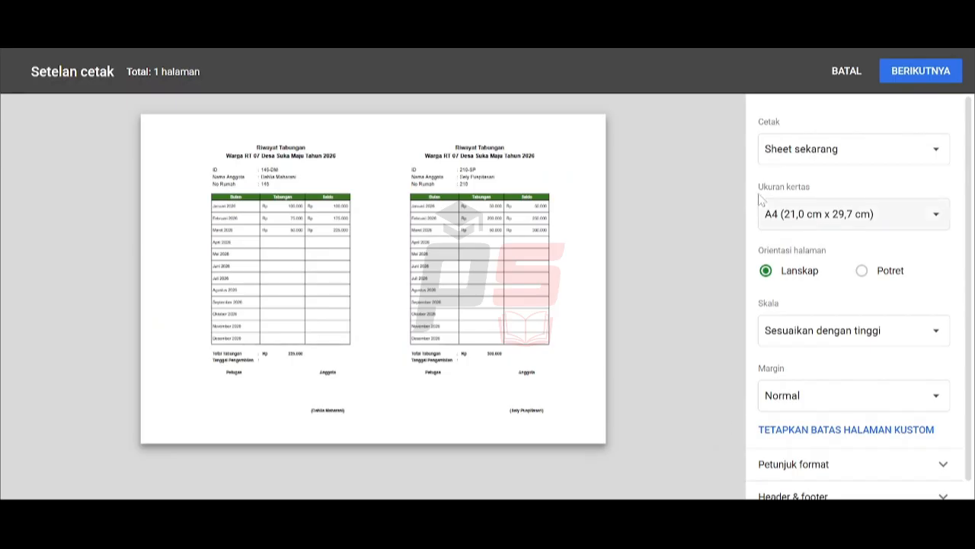